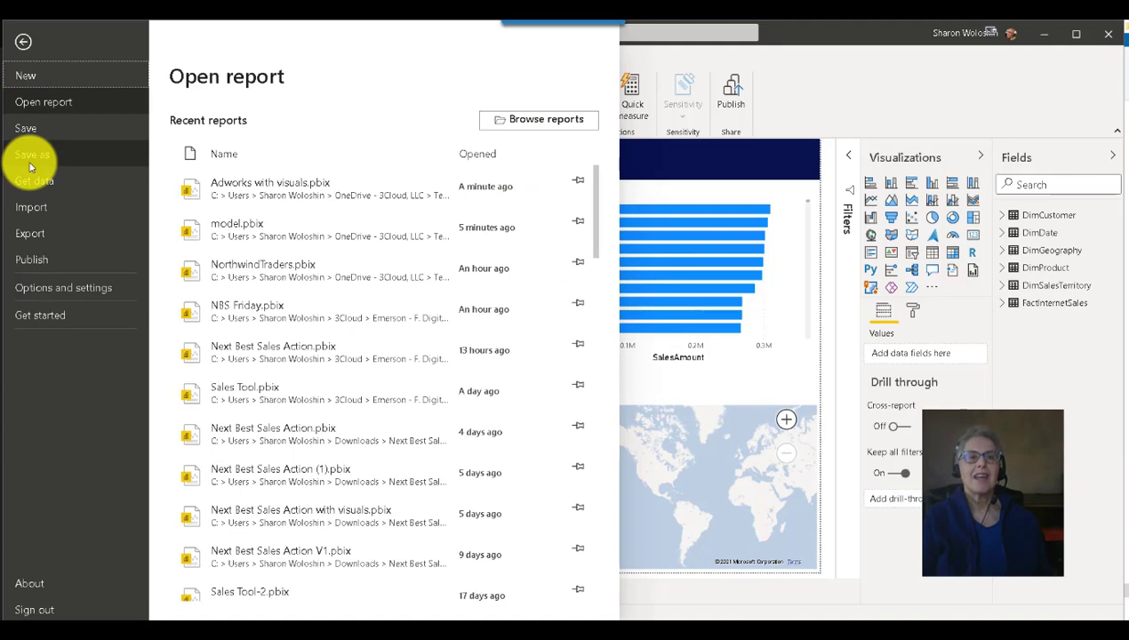
Save a copy of the report as "Adworks model" in the same folder, replacing the existing file
left_click(31, 160)
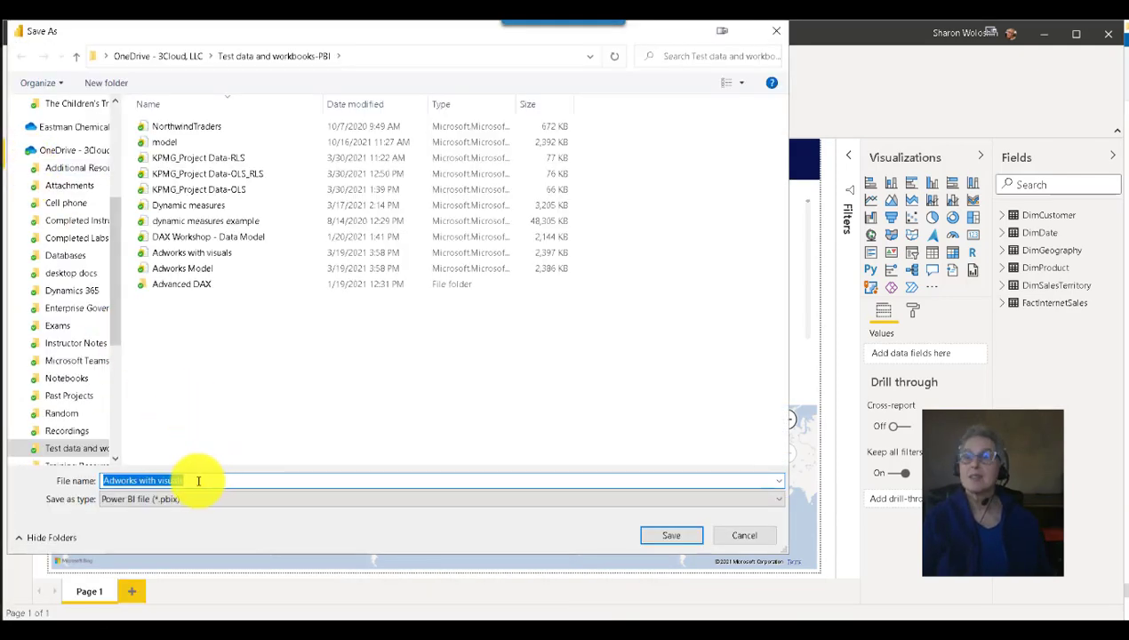
left_click_drag(139, 481, 207, 483)
left_click(534, 623)
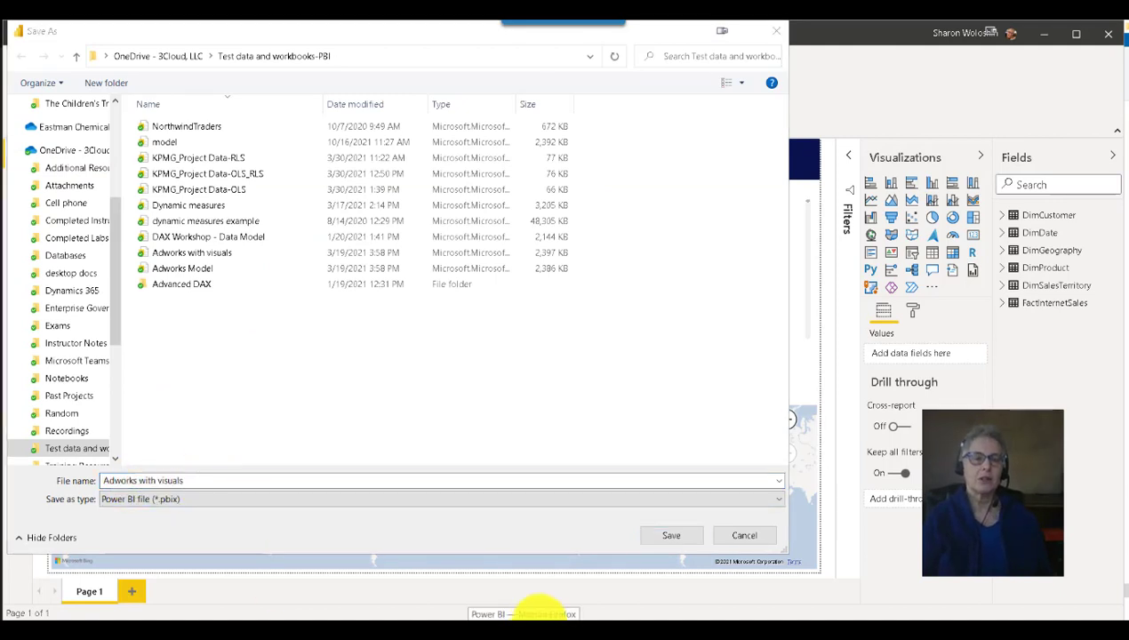
type("model")
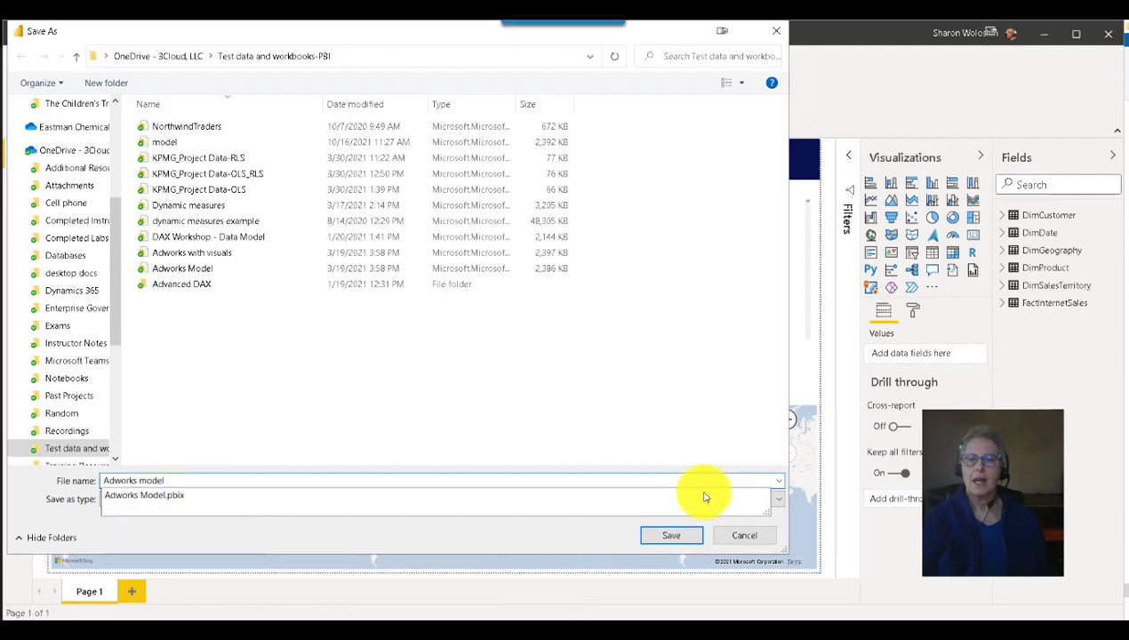
left_click(682, 536)
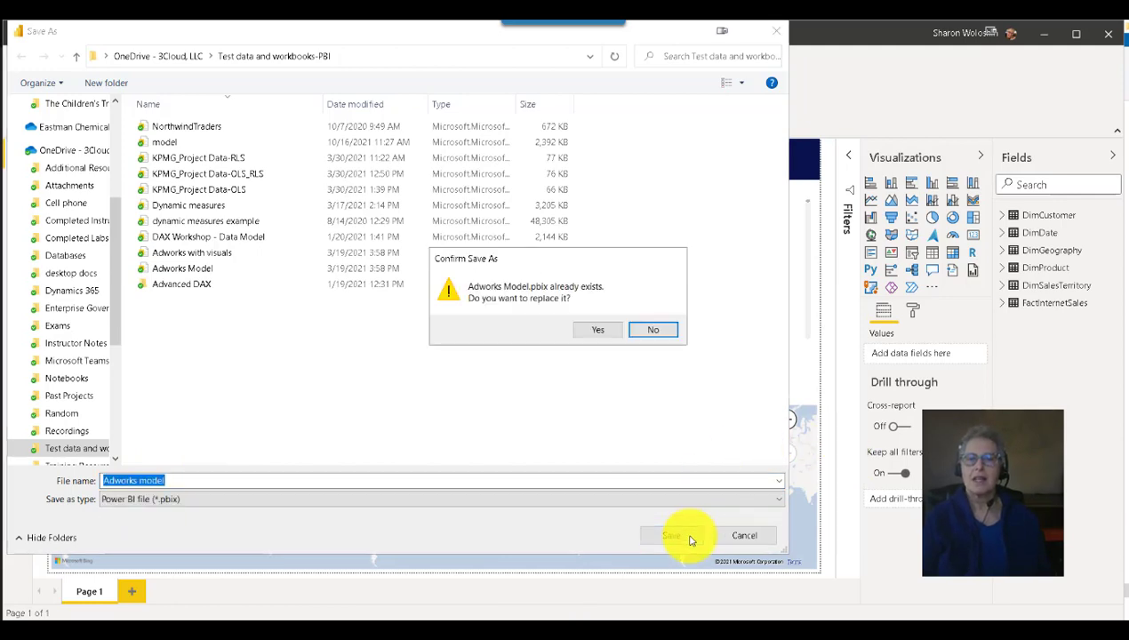
left_click(589, 334)
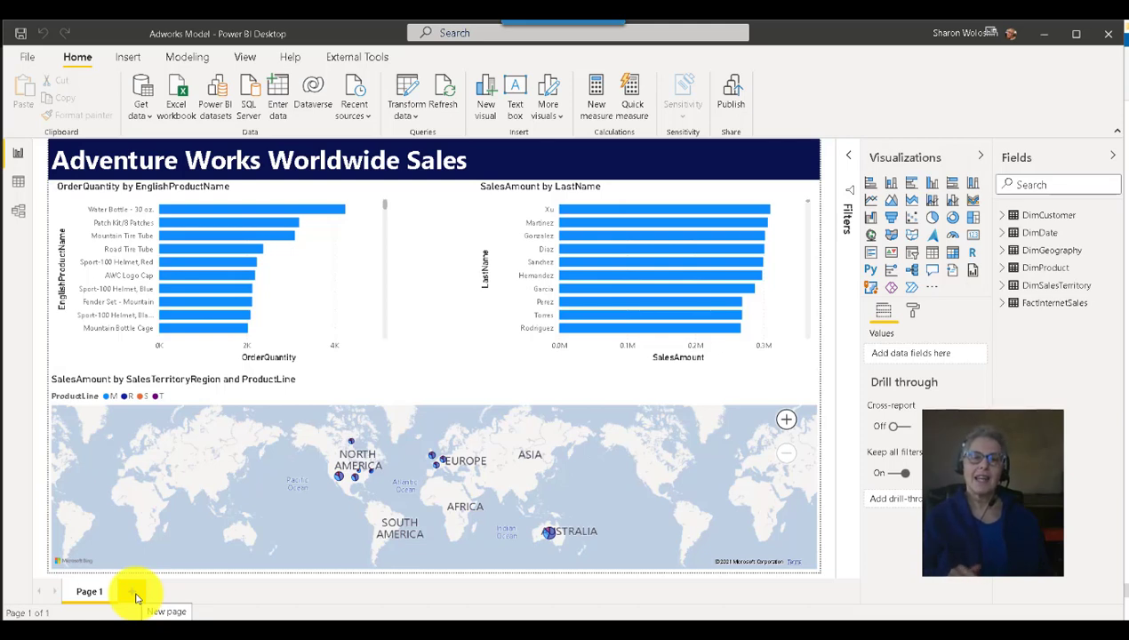
Delete all the visuals on Page 1, including the title banner, both bar charts and the map
left_click(320, 326)
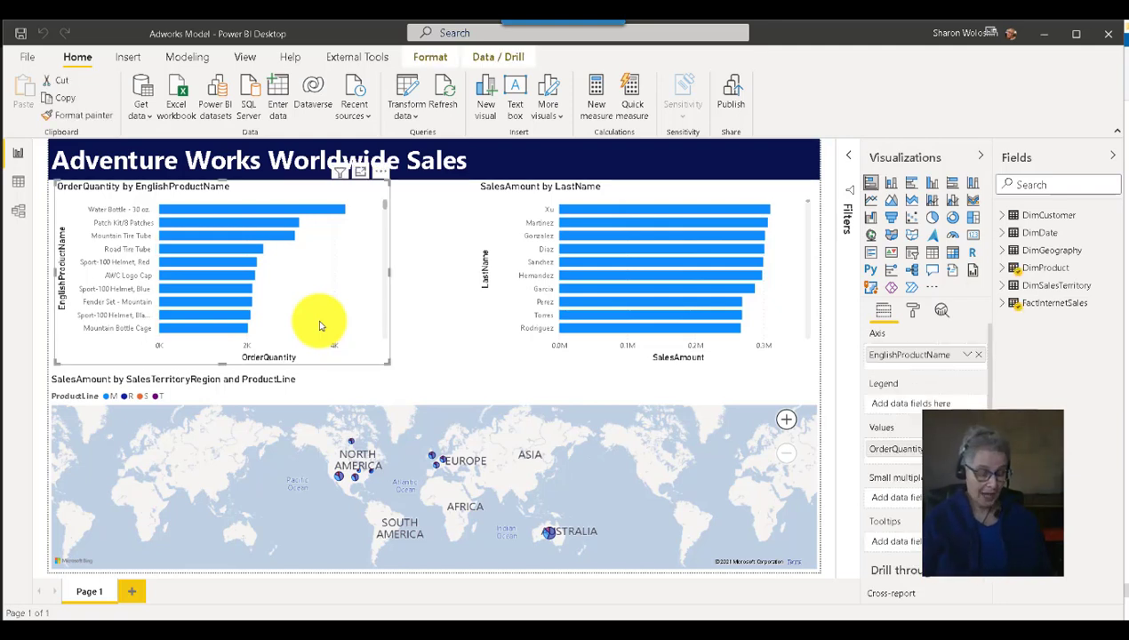
key("ctrl+a")
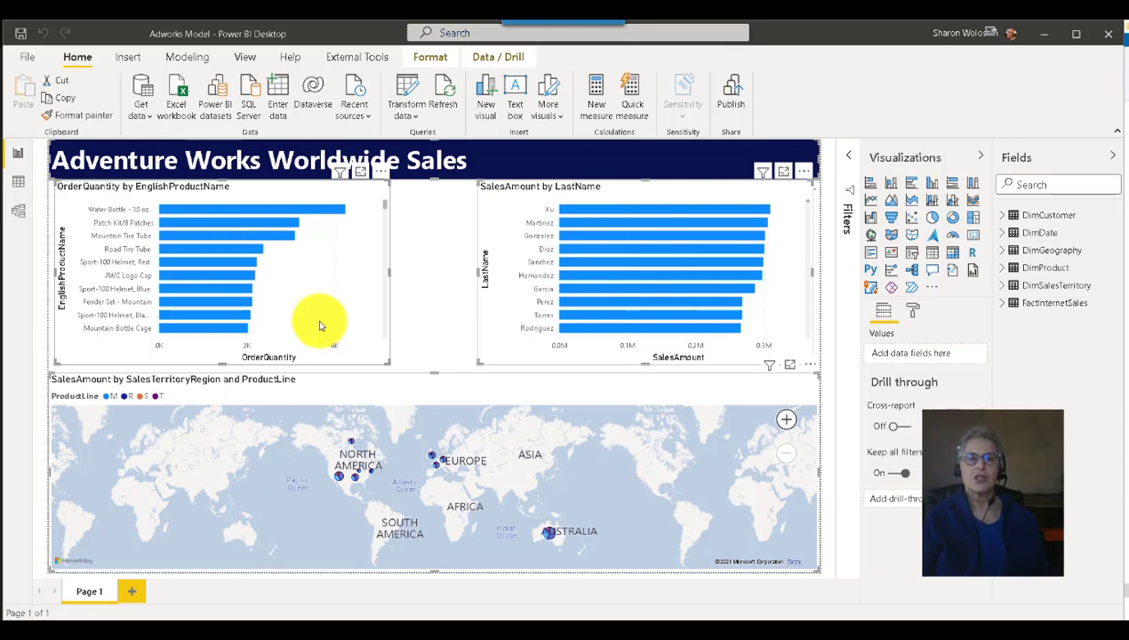
key("Delete")
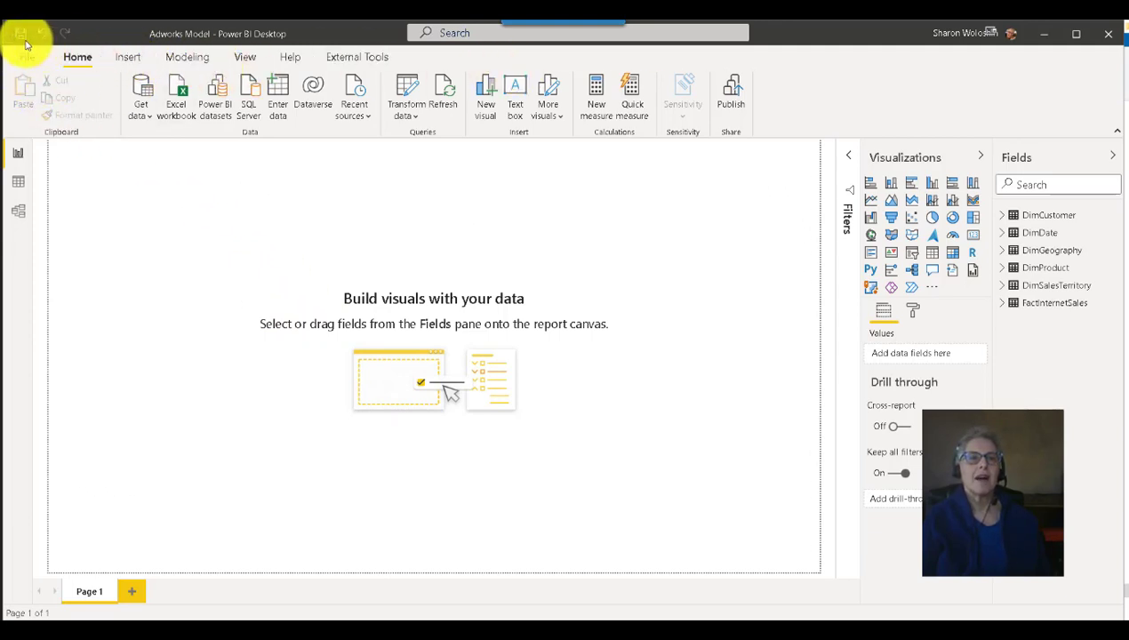
Publish the model to the Shared Dataset Demo workspace, replacing the existing Adworks Model dataset
left_click(726, 107)
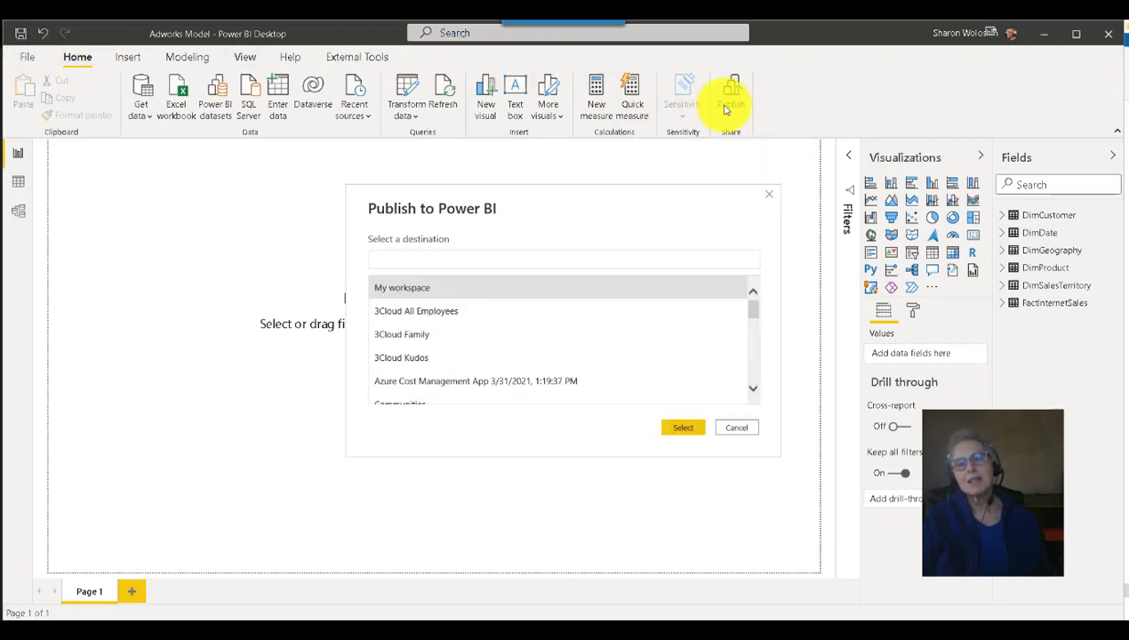
scroll(511, 335, "down", 6)
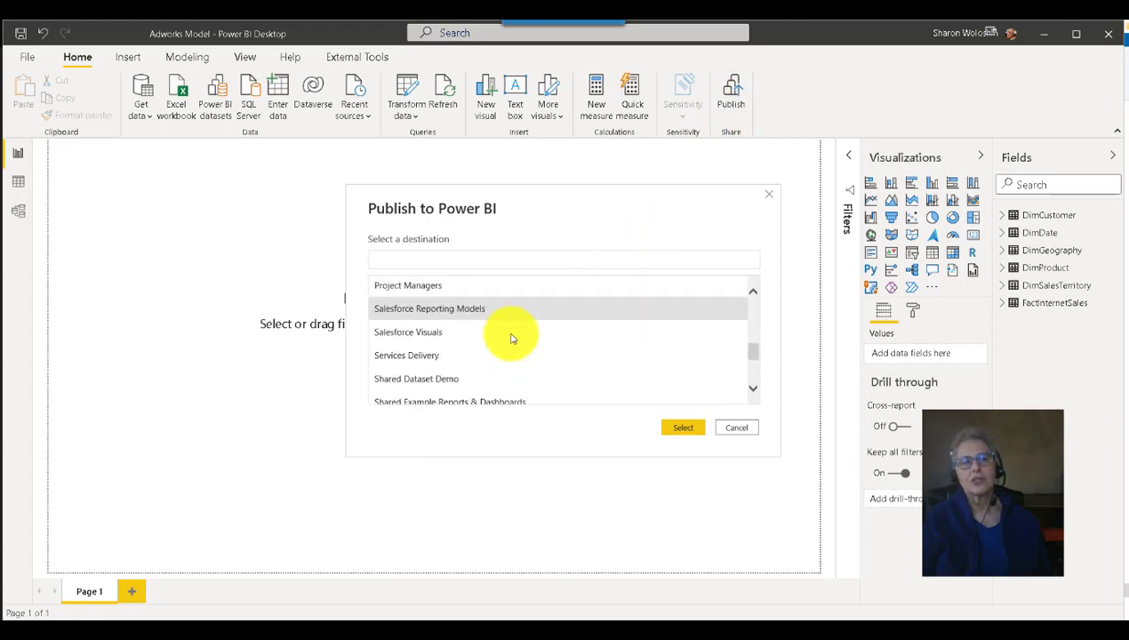
left_click(462, 385)
left_click(682, 426)
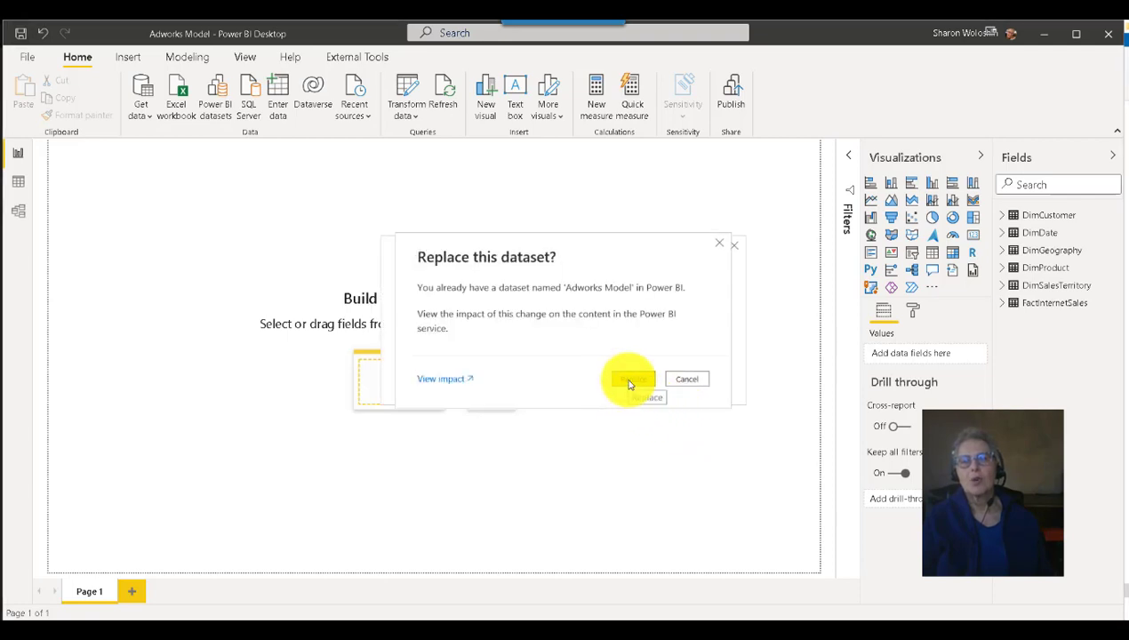
left_click(629, 382)
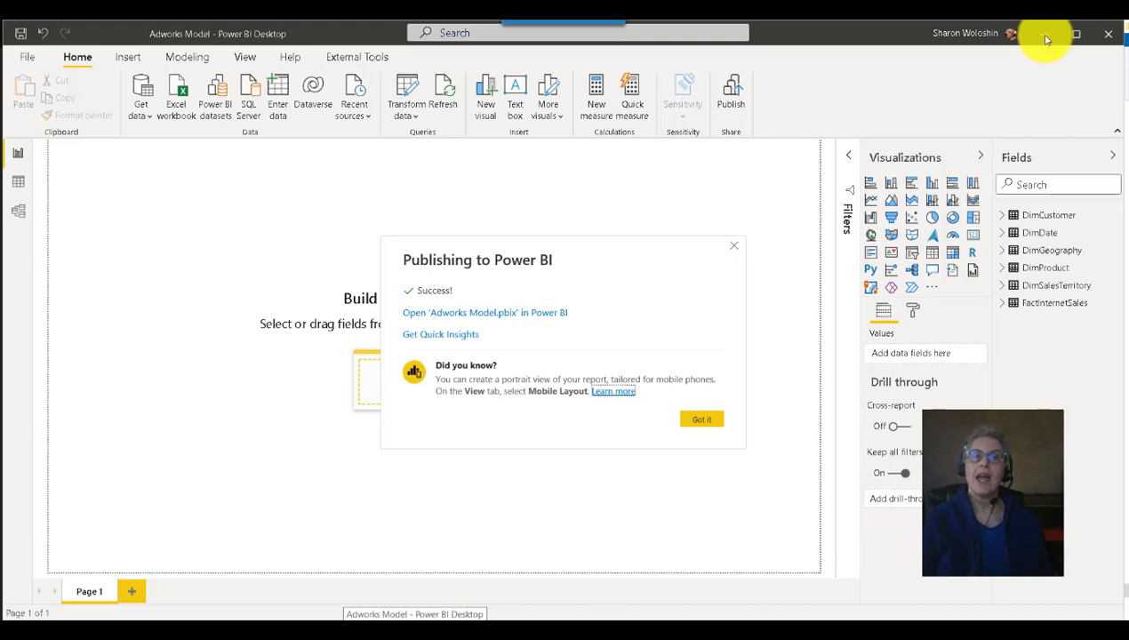
Switch to the Power BI service in the browser and delete the Adworks Model report from the Shared Dataset Demo workspace
left_click(532, 613)
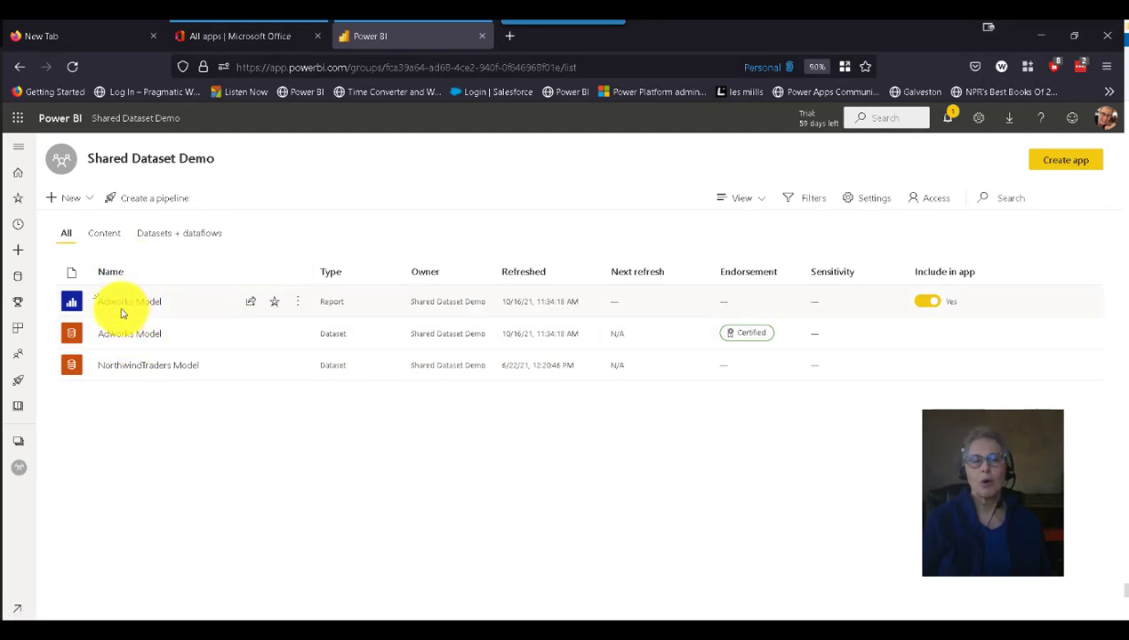
left_click(296, 307)
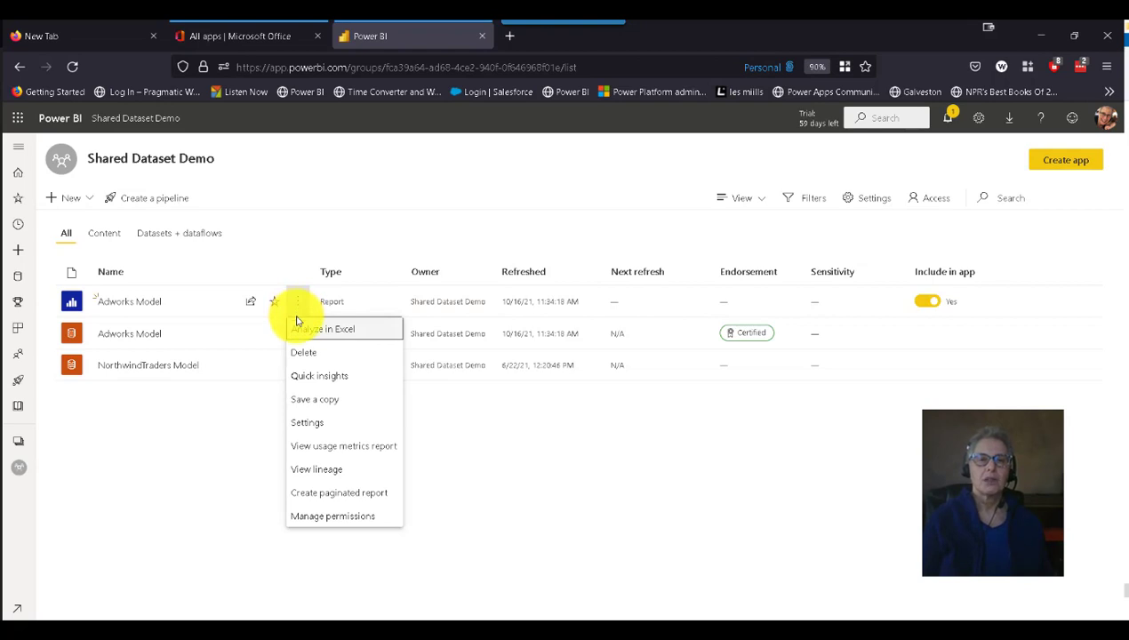
left_click(302, 352)
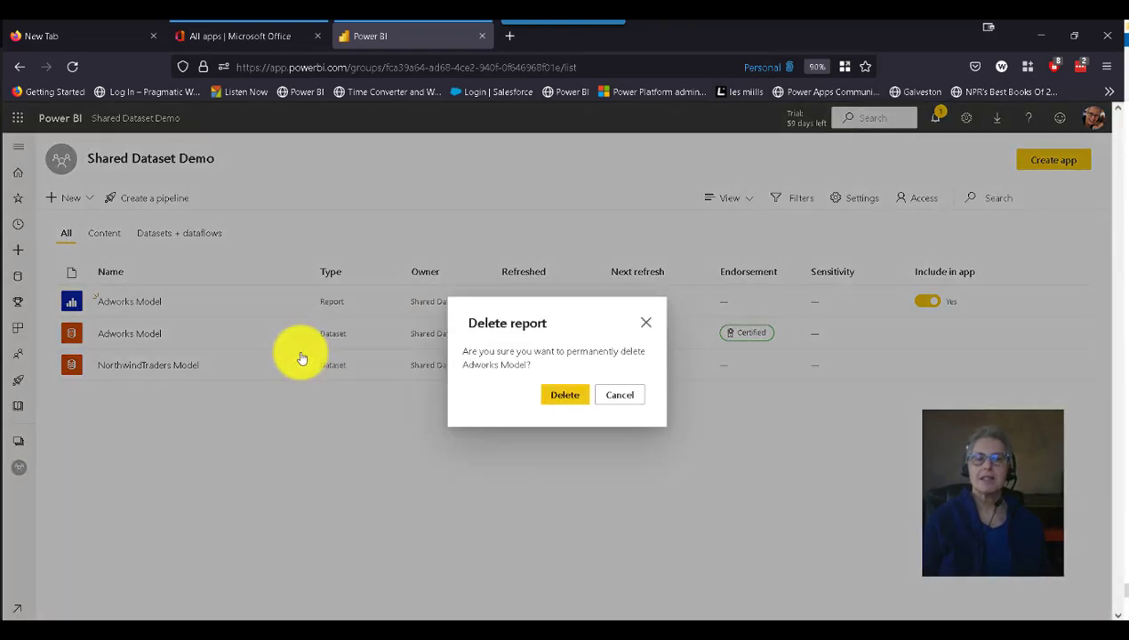
left_click(566, 397)
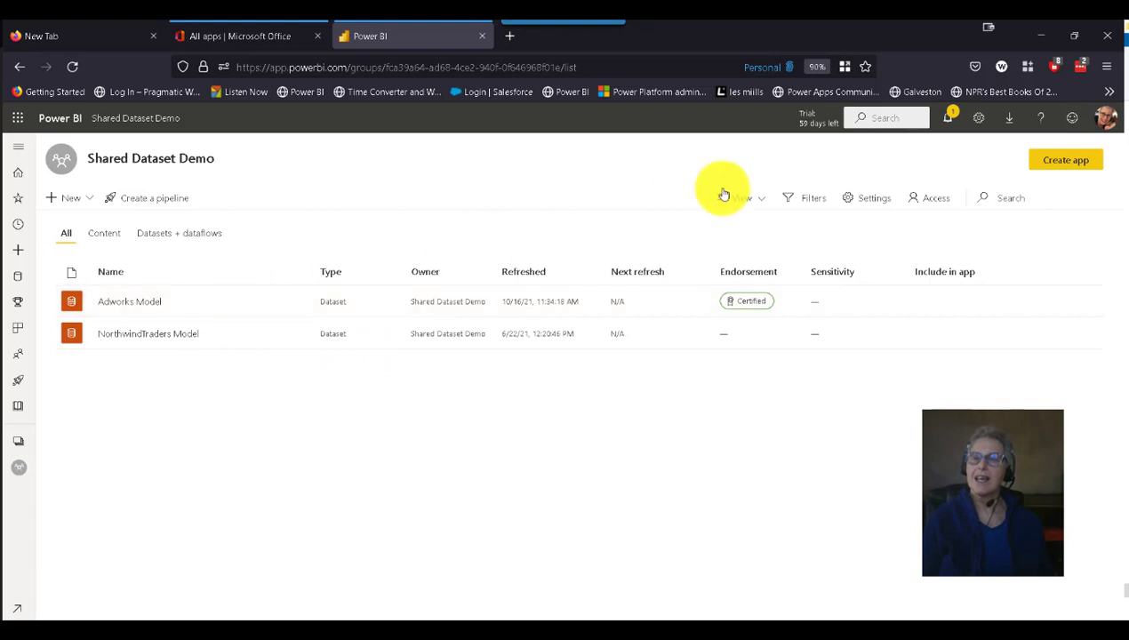
Review the workspace access and the direct access permissions of the Adworks Model dataset
left_click(936, 206)
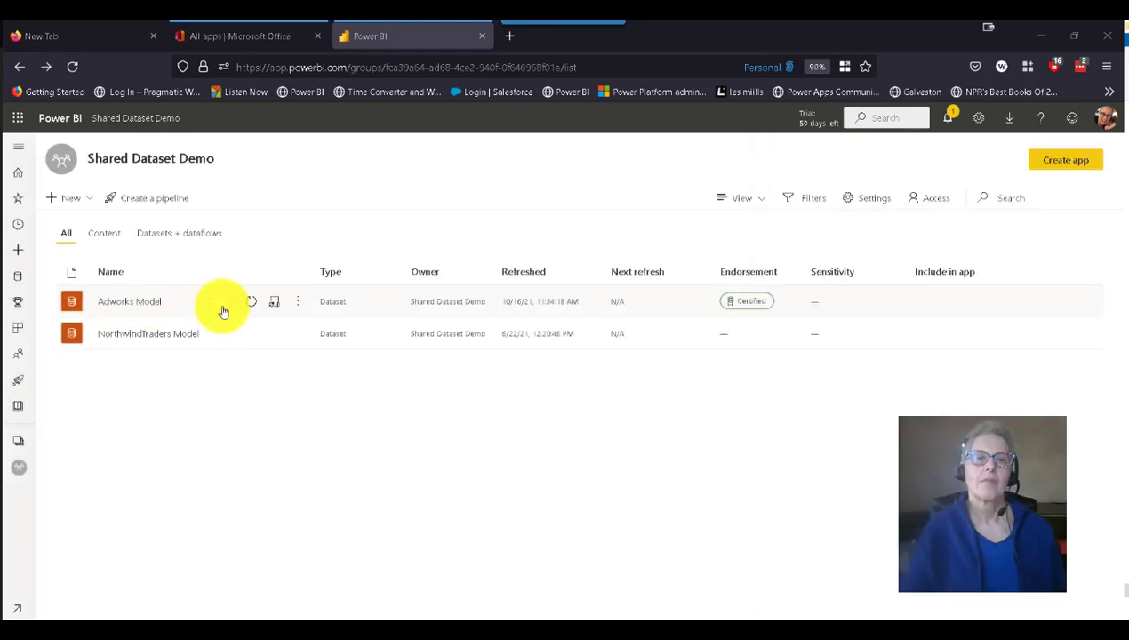
left_click(298, 306)
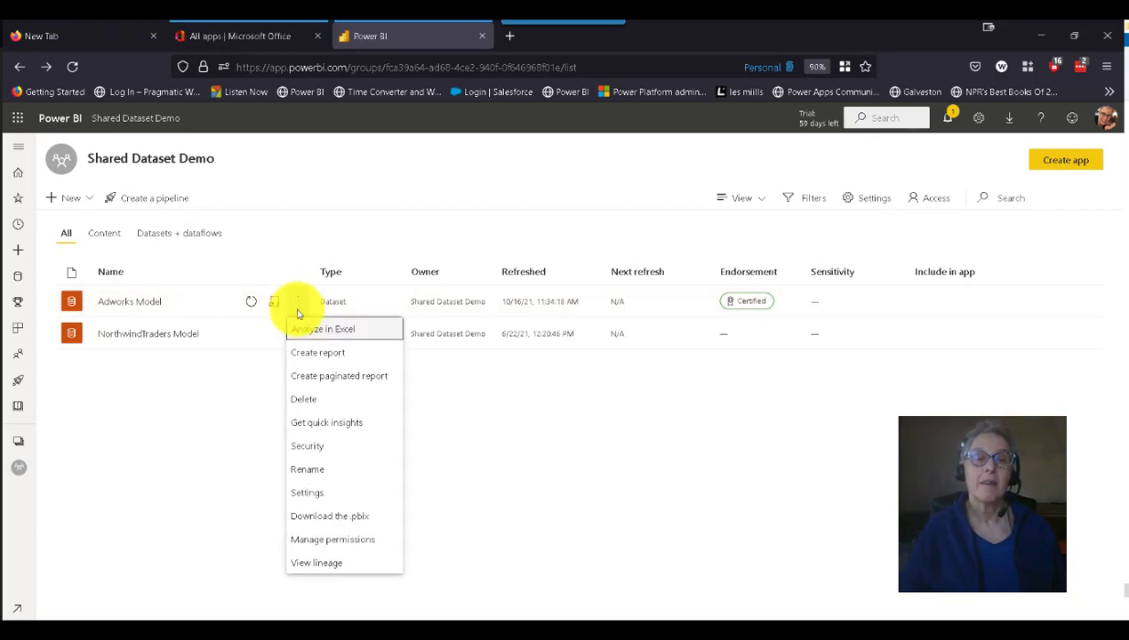
left_click(322, 544)
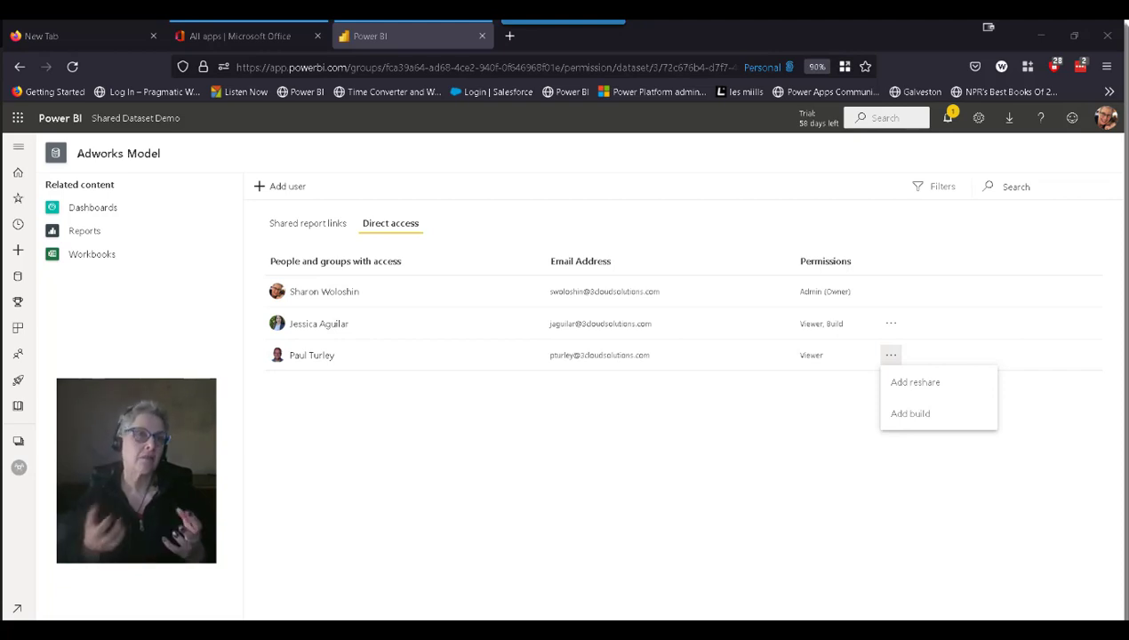
left_click(818, 415)
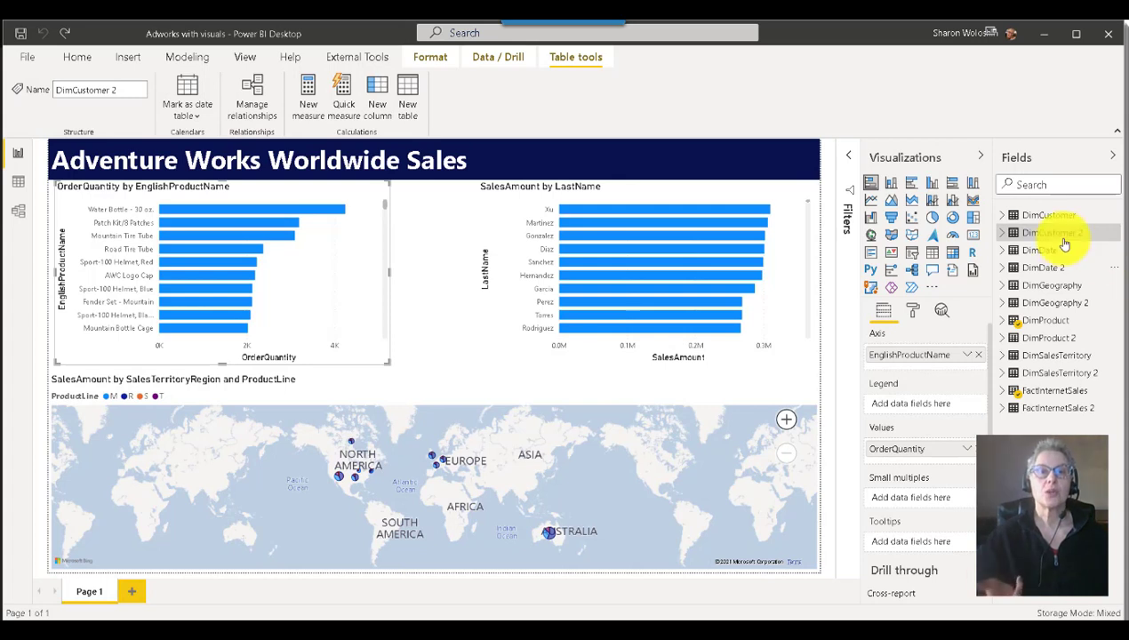
Connect the Adworks with visuals report to all tables of the certified Adworks Model dataset in the Shared Dataset Demo workspace
left_click(80, 57)
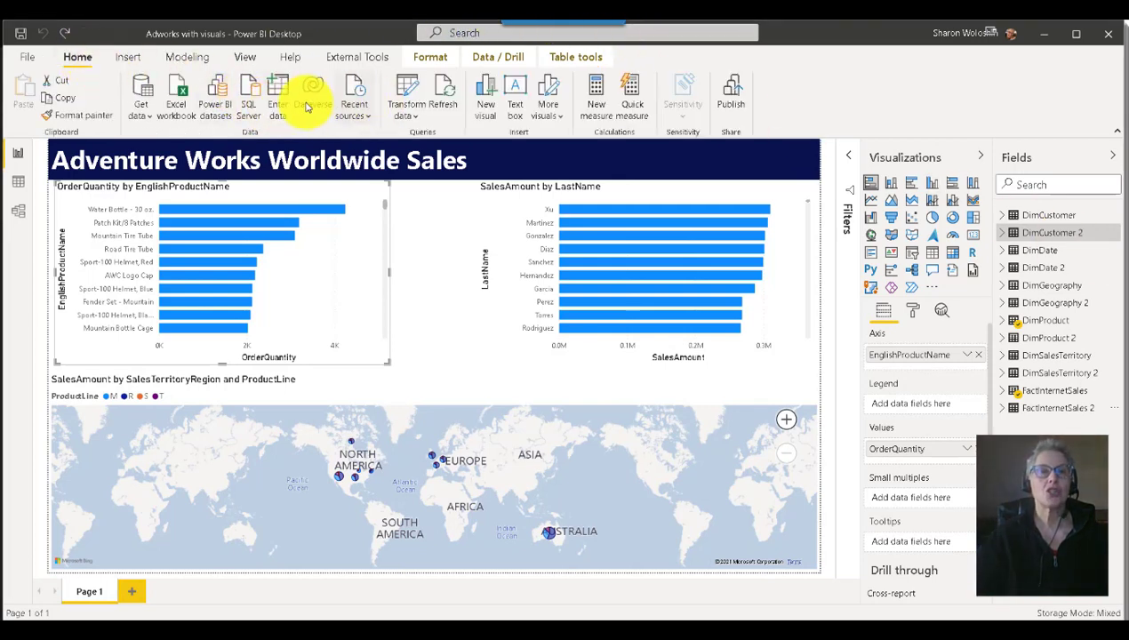
left_click(216, 104)
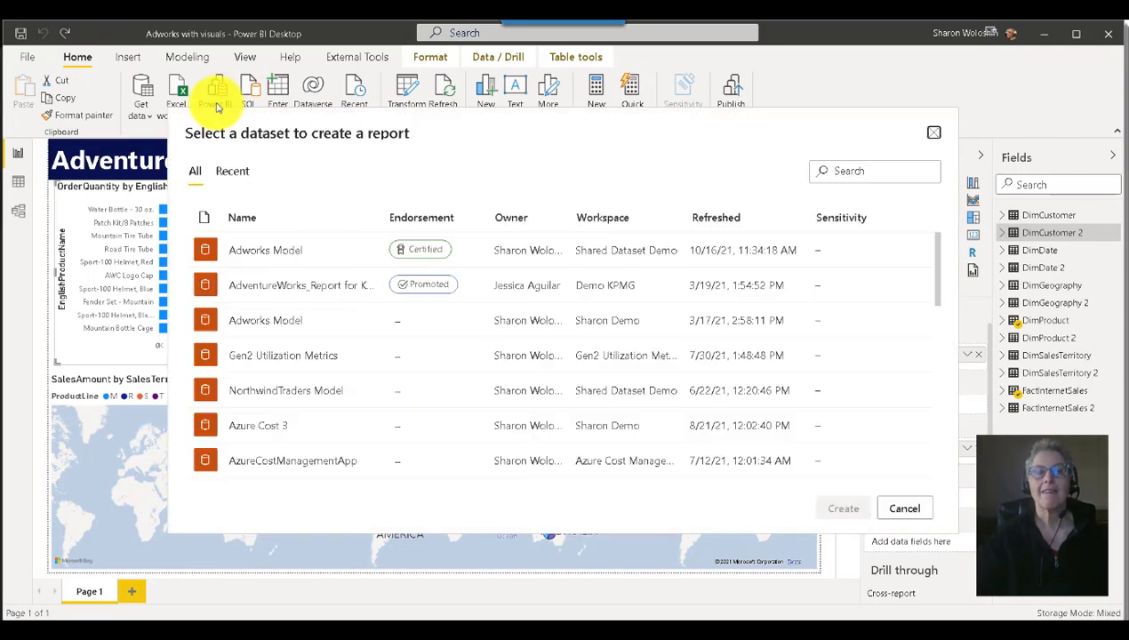
left_click(343, 256)
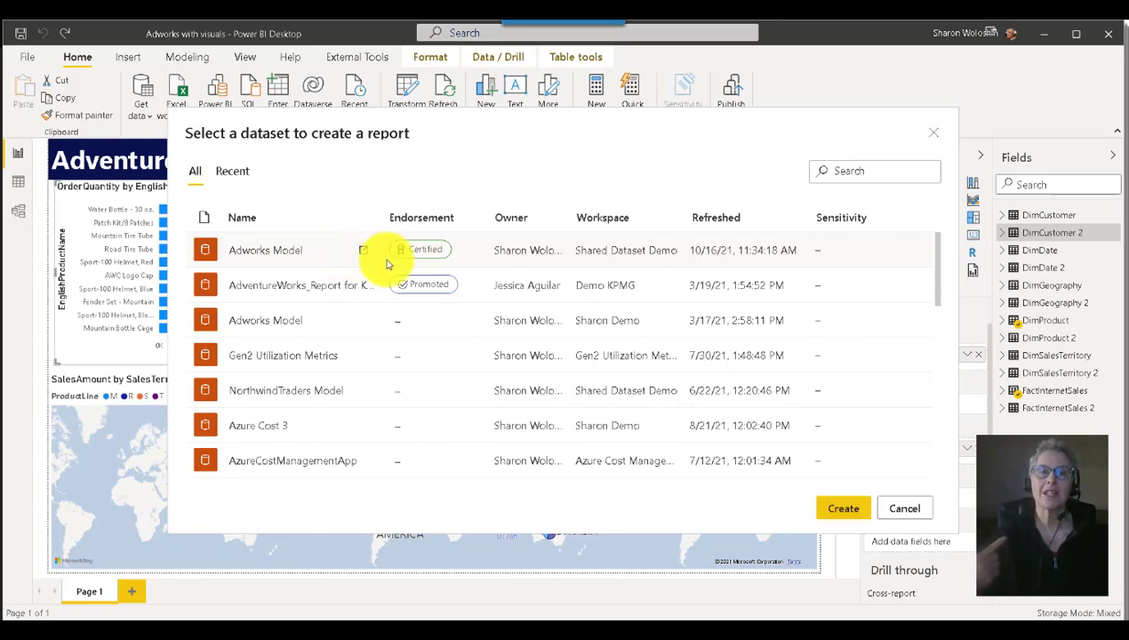
mouse_move(435, 260)
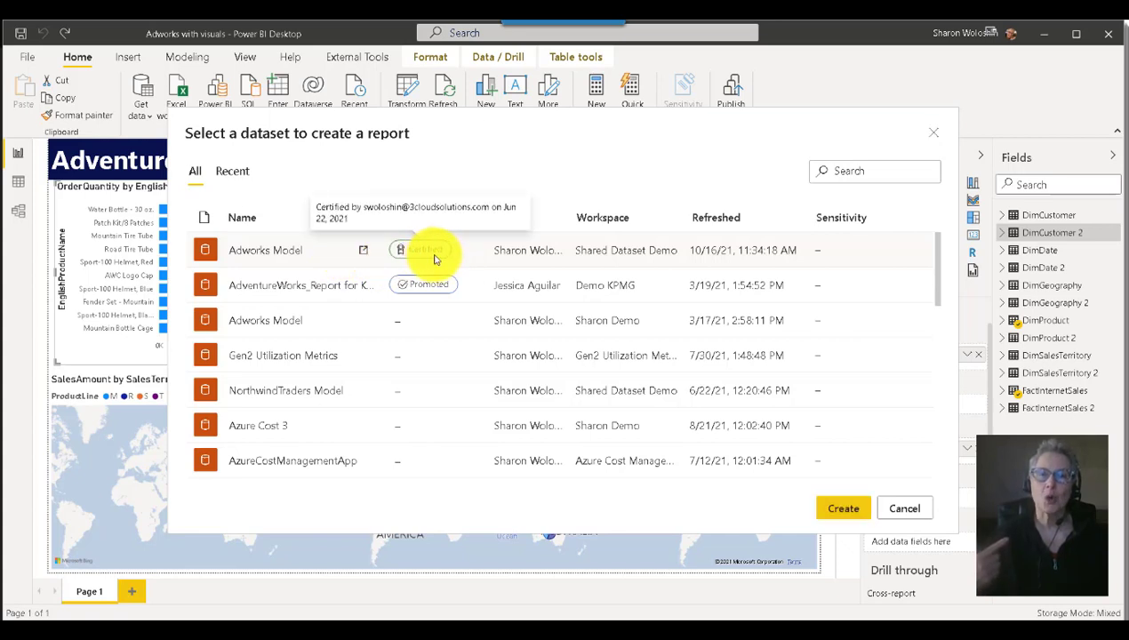
left_click(844, 508)
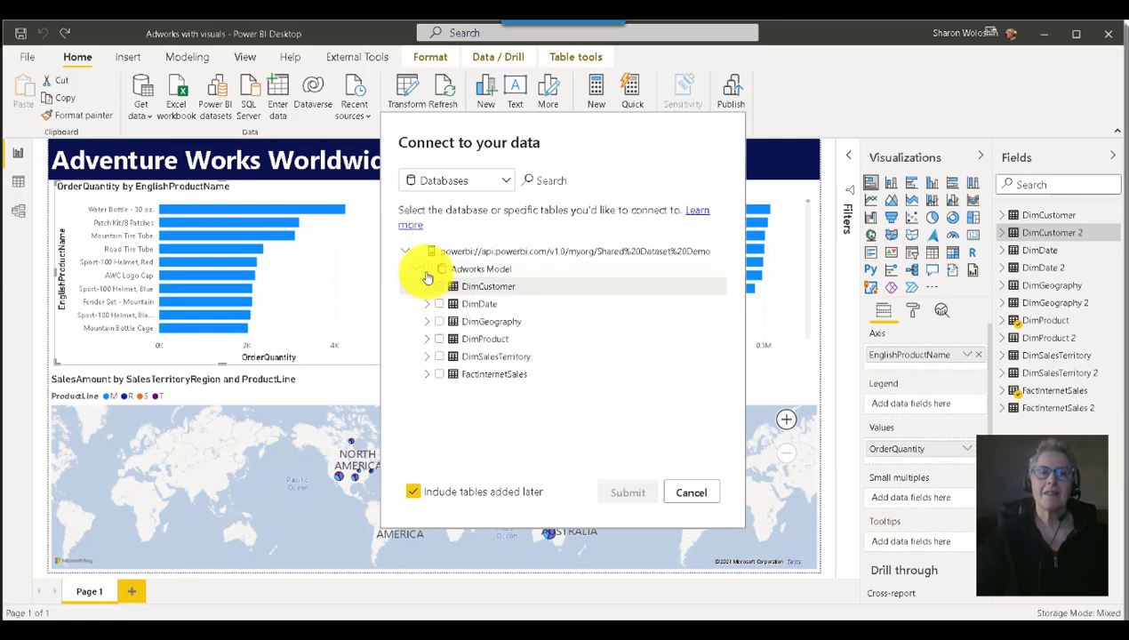
left_click(428, 268)
left_click(624, 500)
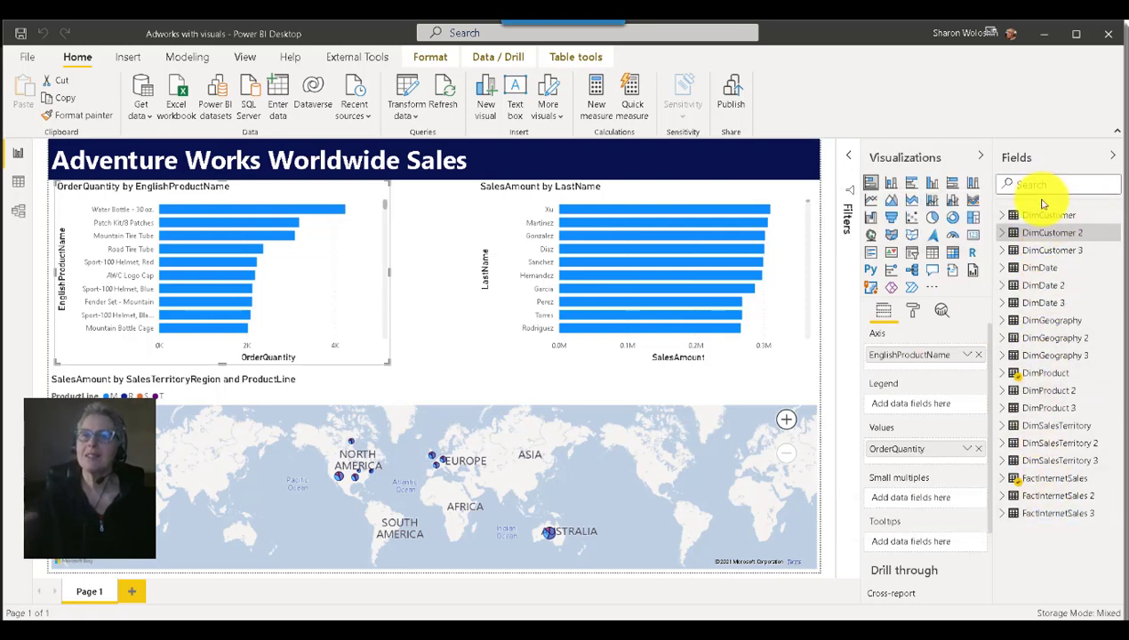
Find EnglishProductName among the fields and replace the OrderQuantity chart's axis field with the one from DimProduct 2
mouse_move(1044, 216)
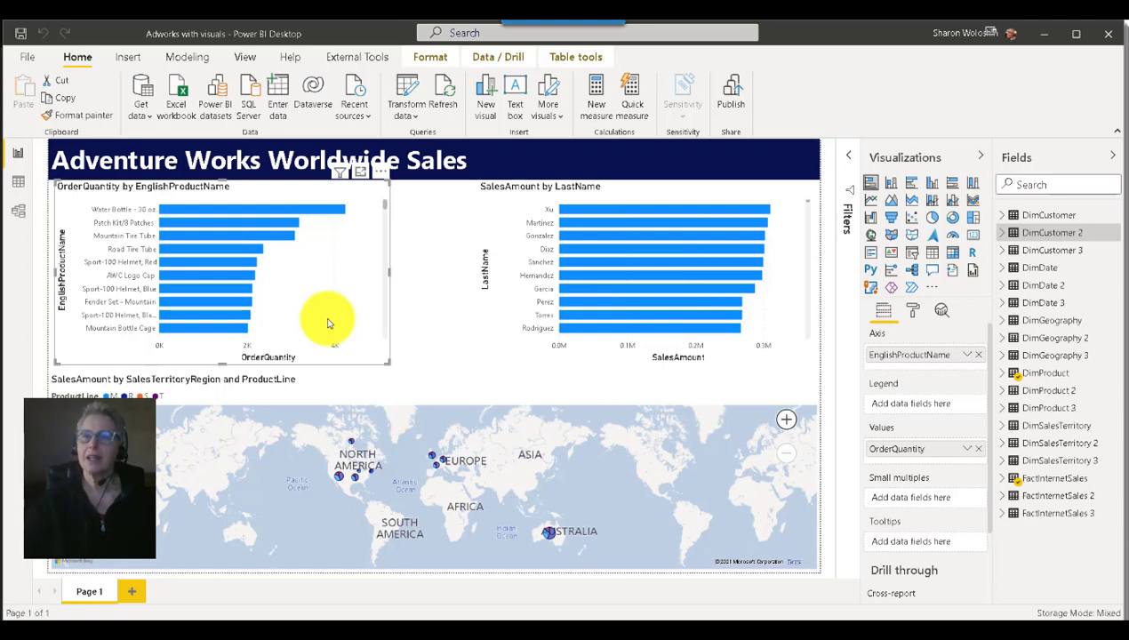
left_click_drag(902, 355, 888, 376)
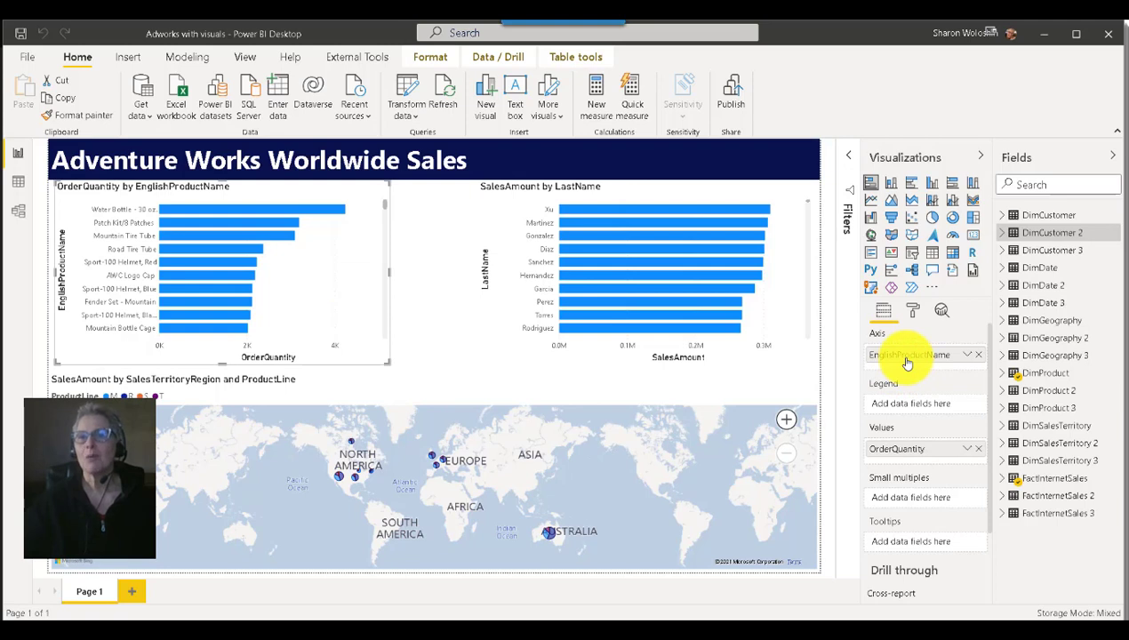
left_click(1015, 184)
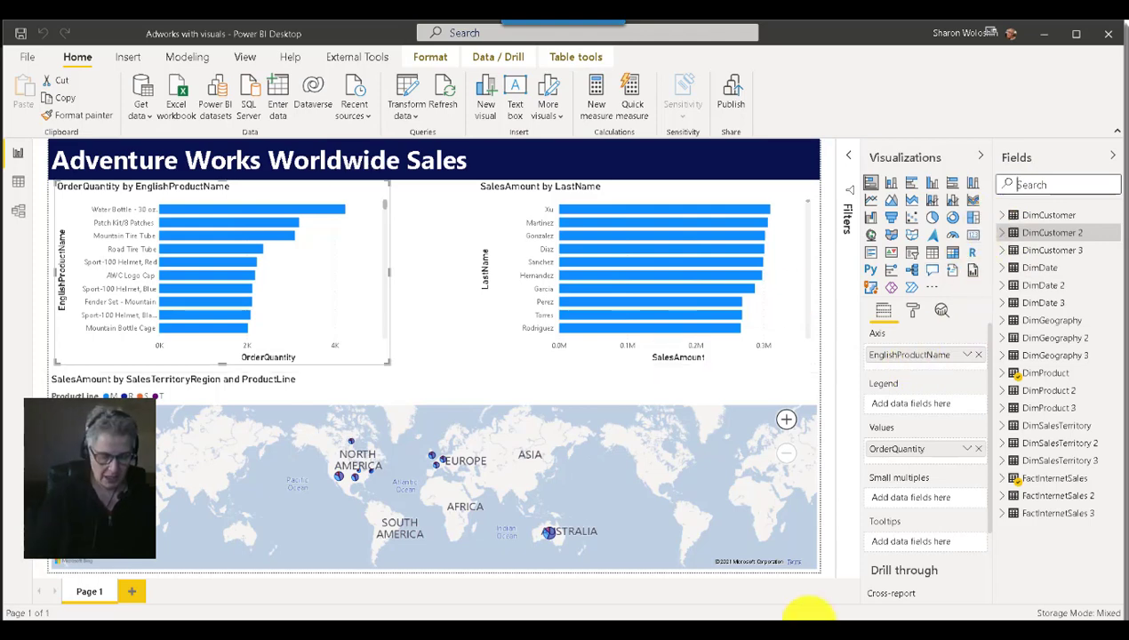
type("englishprodct")
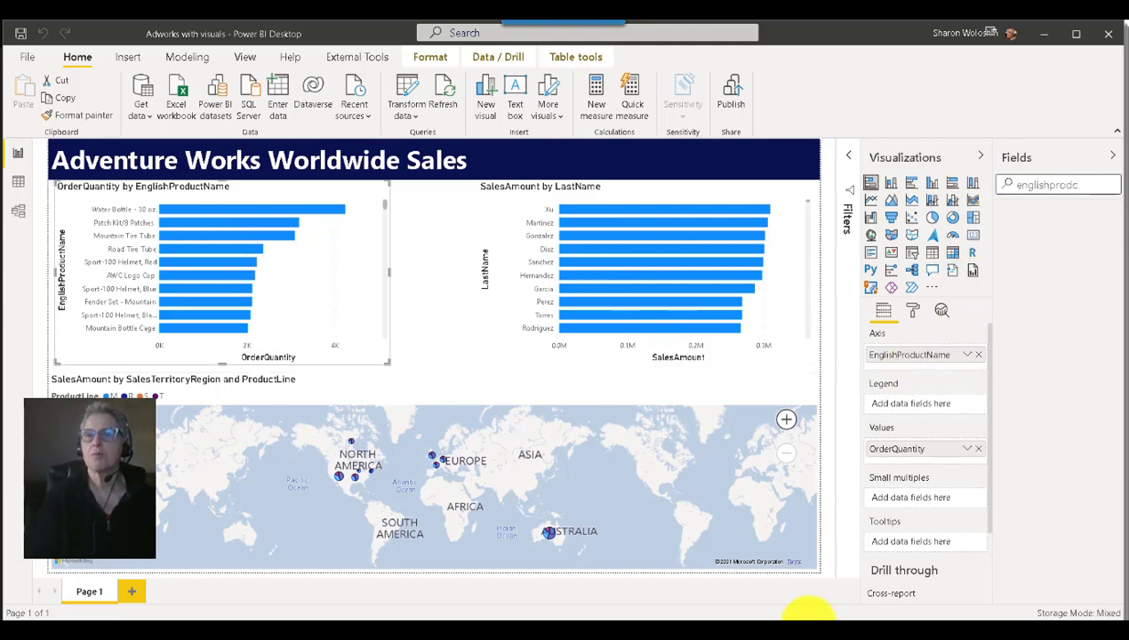
key("BackSpace")
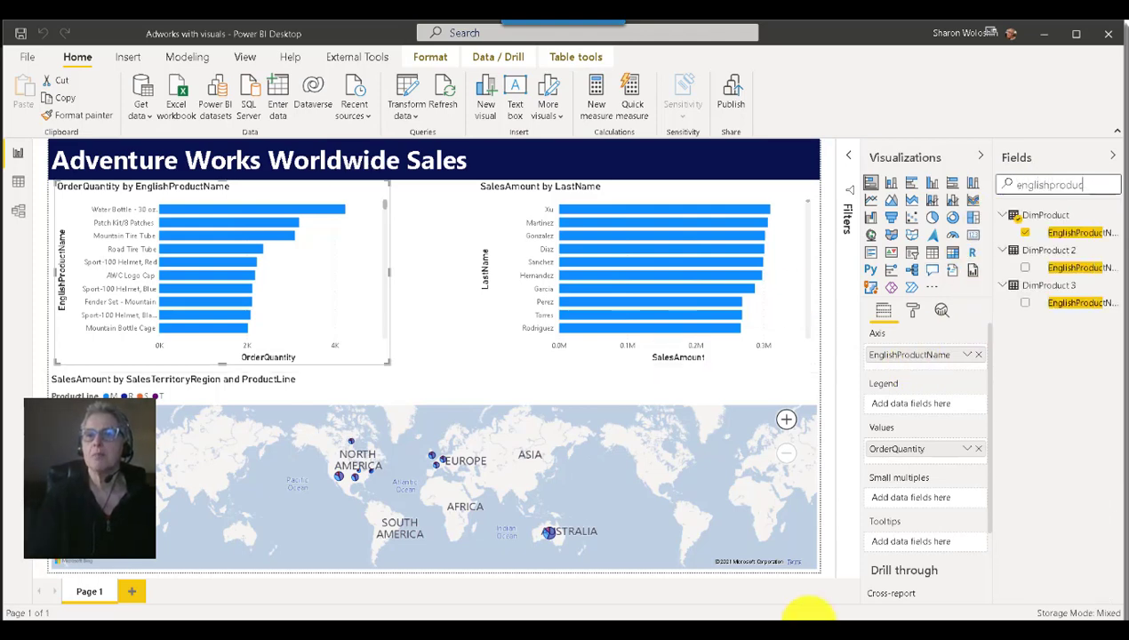
left_click(1044, 233)
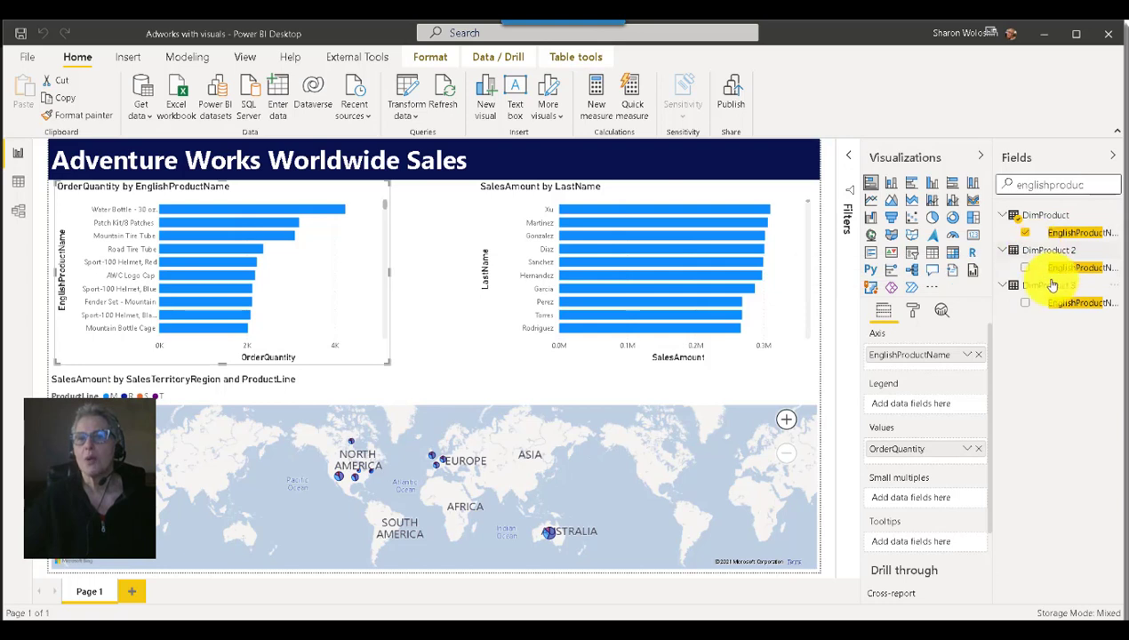
left_click_drag(1060, 271, 924, 355)
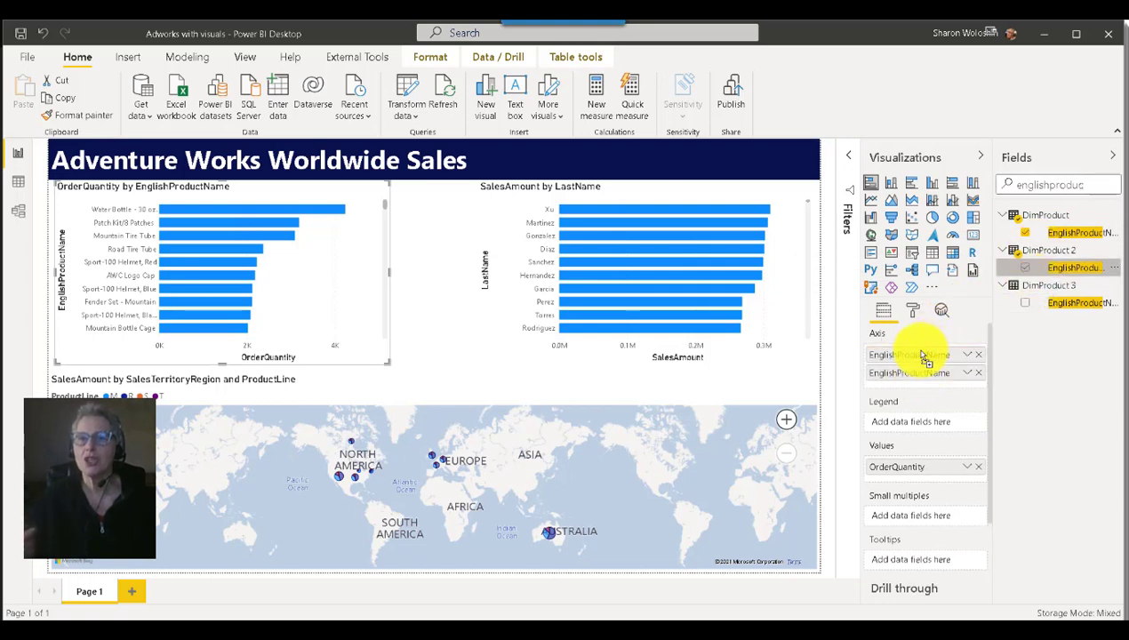
left_click(978, 374)
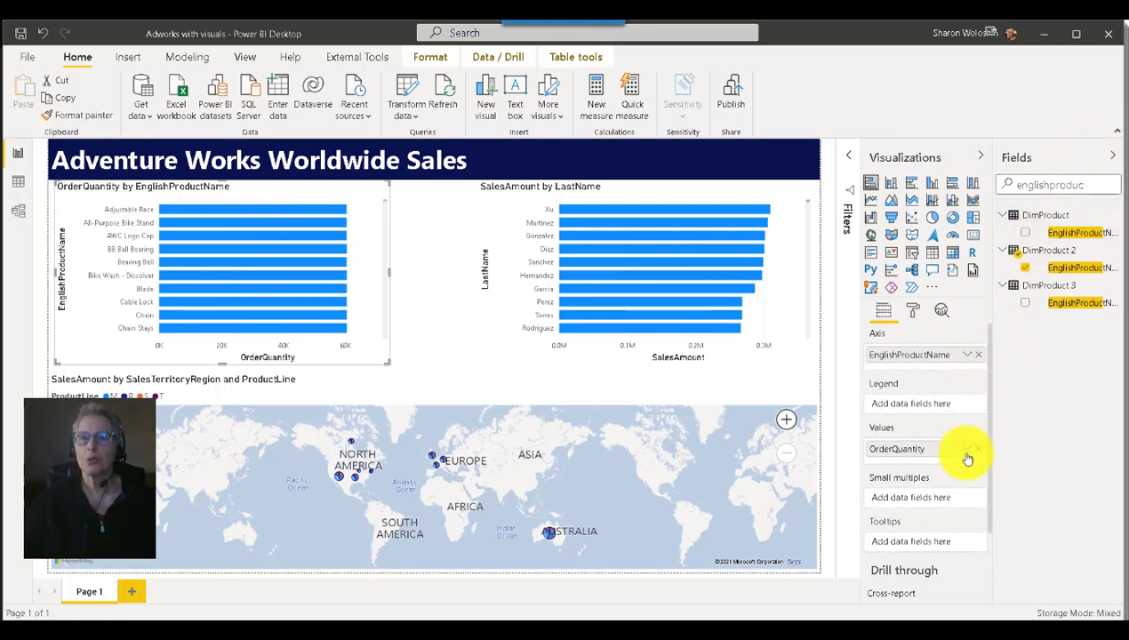
double_click(1048, 184)
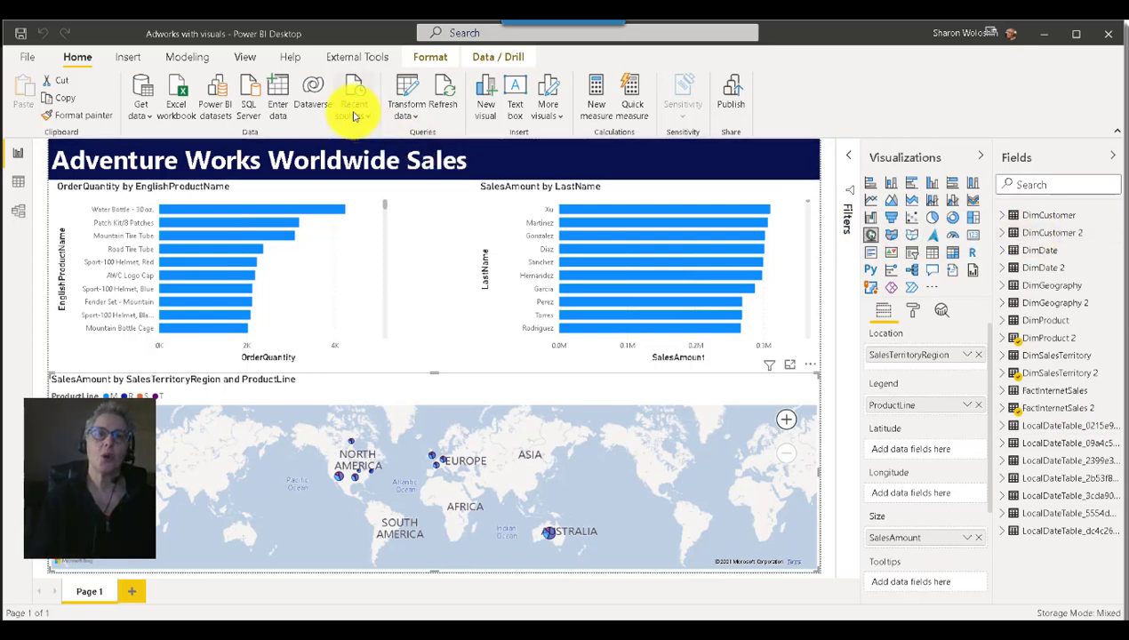
Open the report's queries for transformation and delete the local DimDate and DimGeography queries
left_click(416, 116)
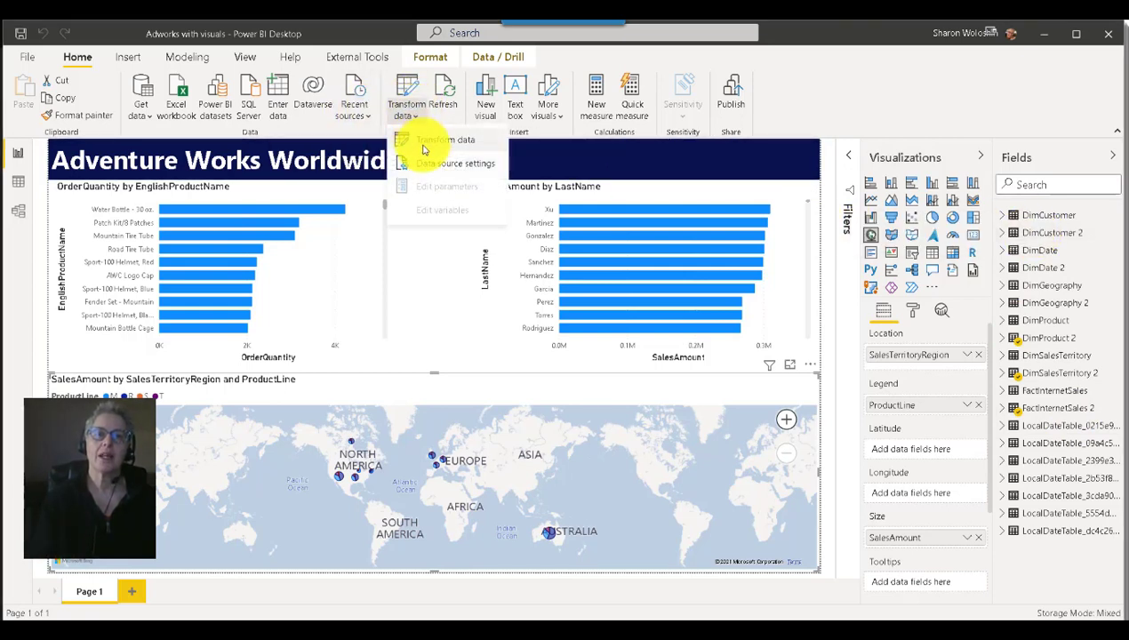
left_click(404, 145)
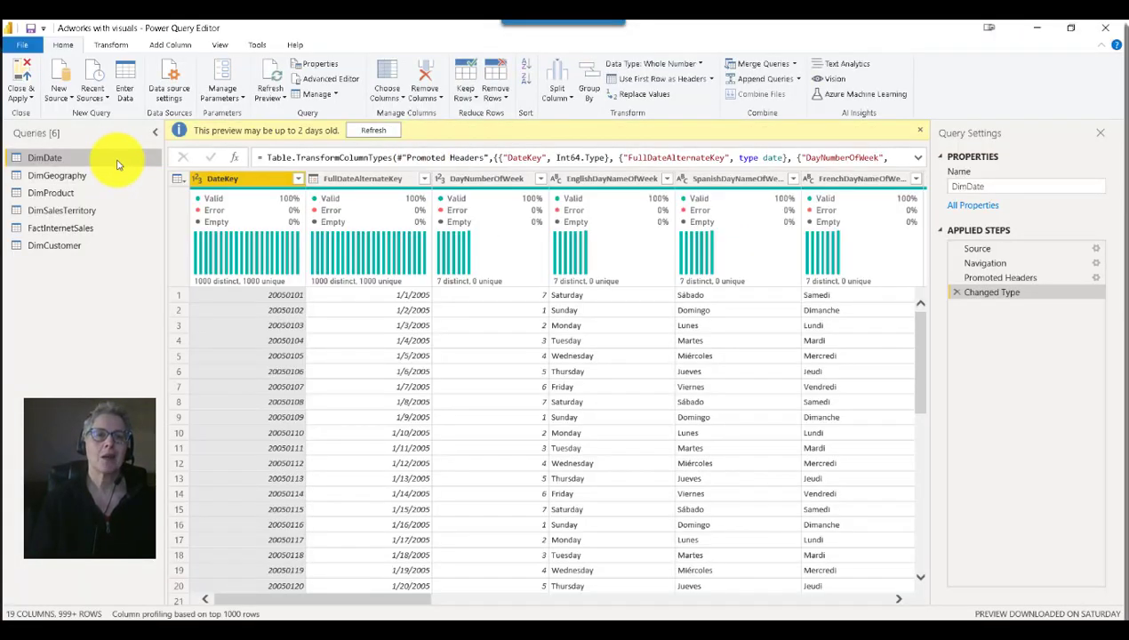
right_click(117, 164)
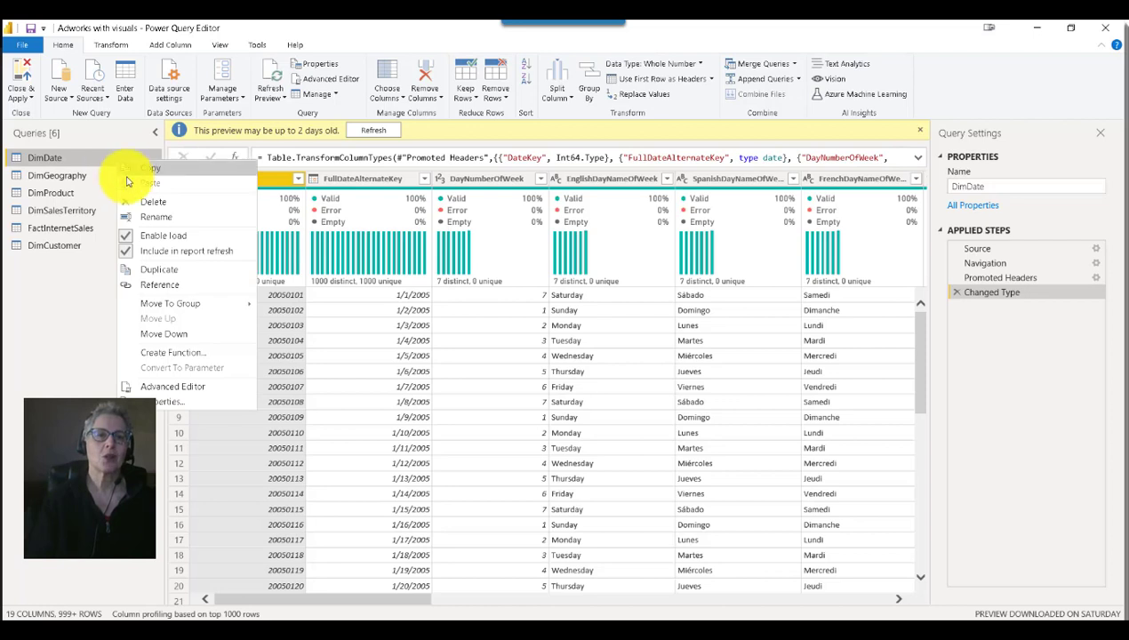
left_click(139, 195)
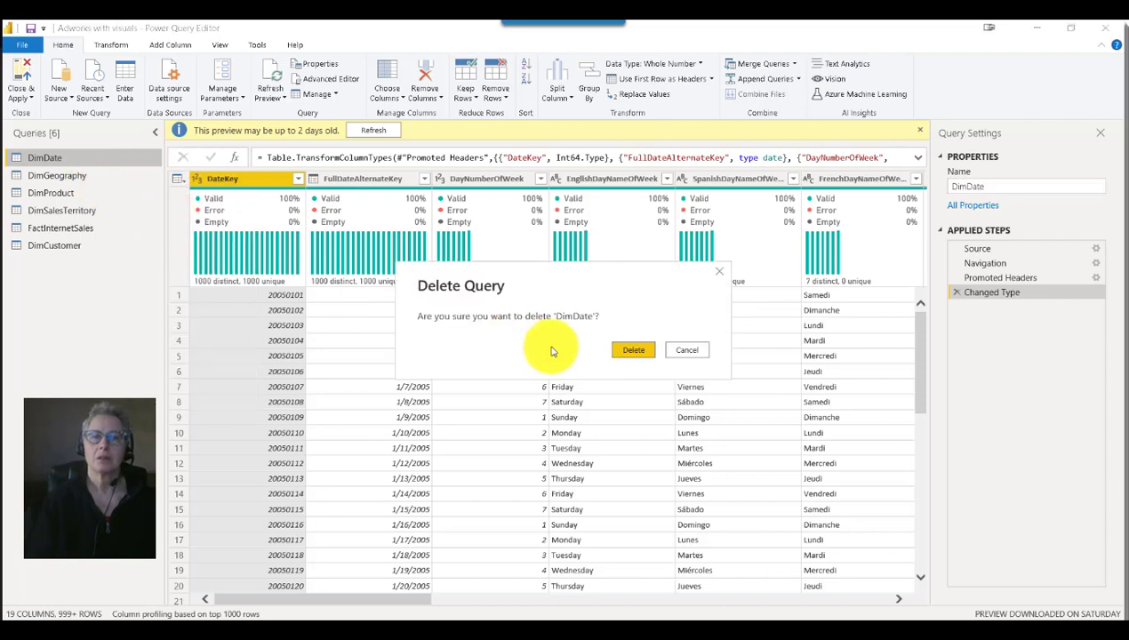
left_click(632, 350)
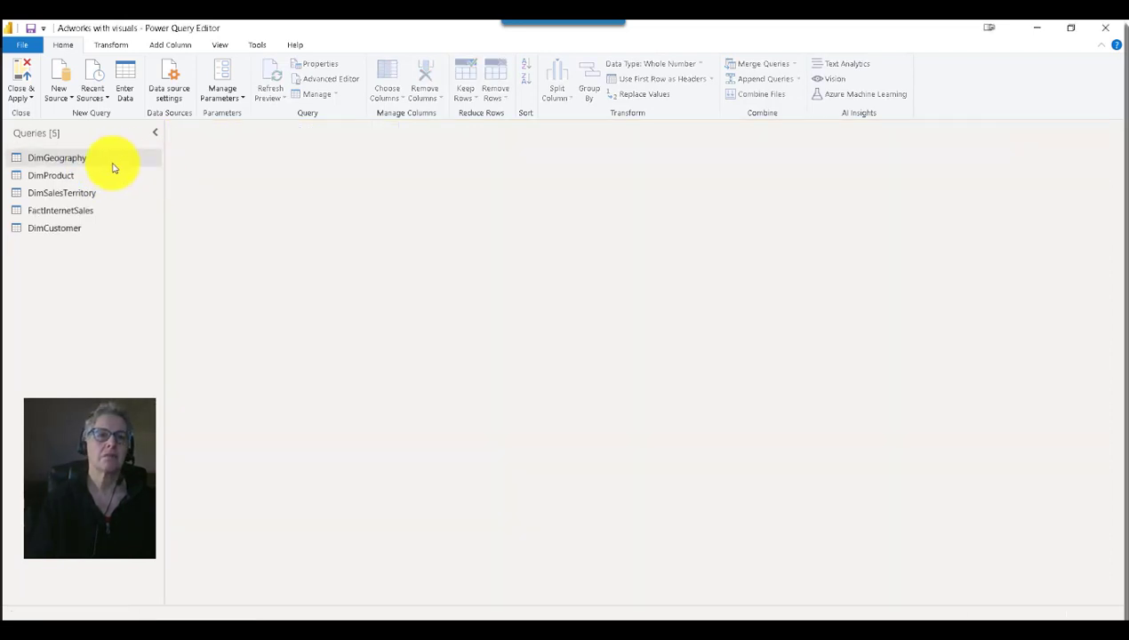
right_click(111, 163)
left_click(145, 205)
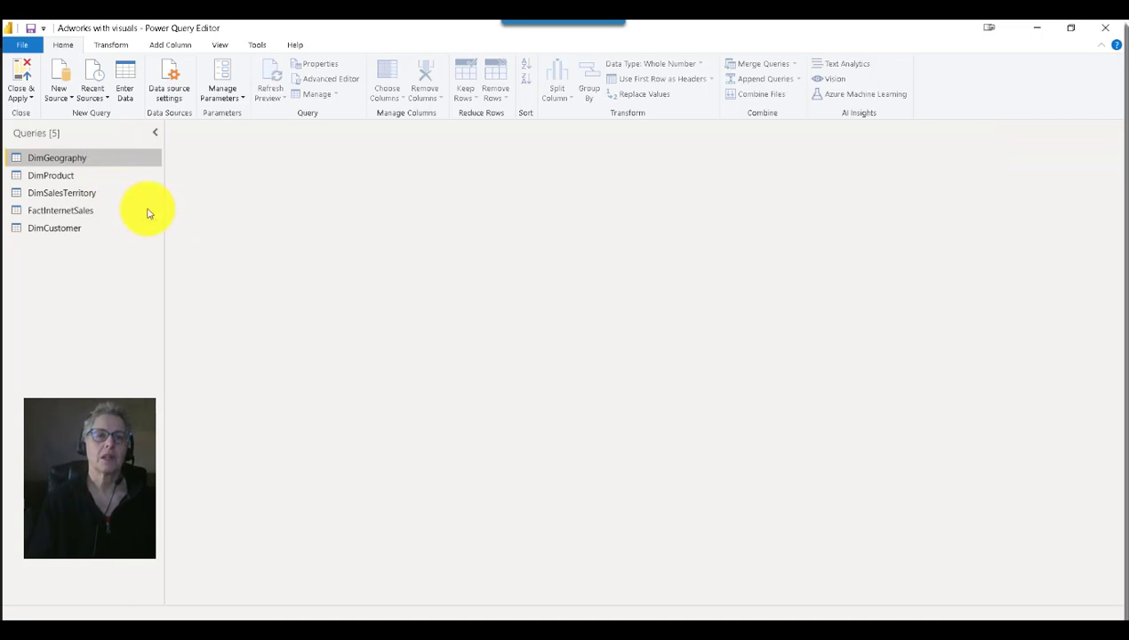
left_click(637, 350)
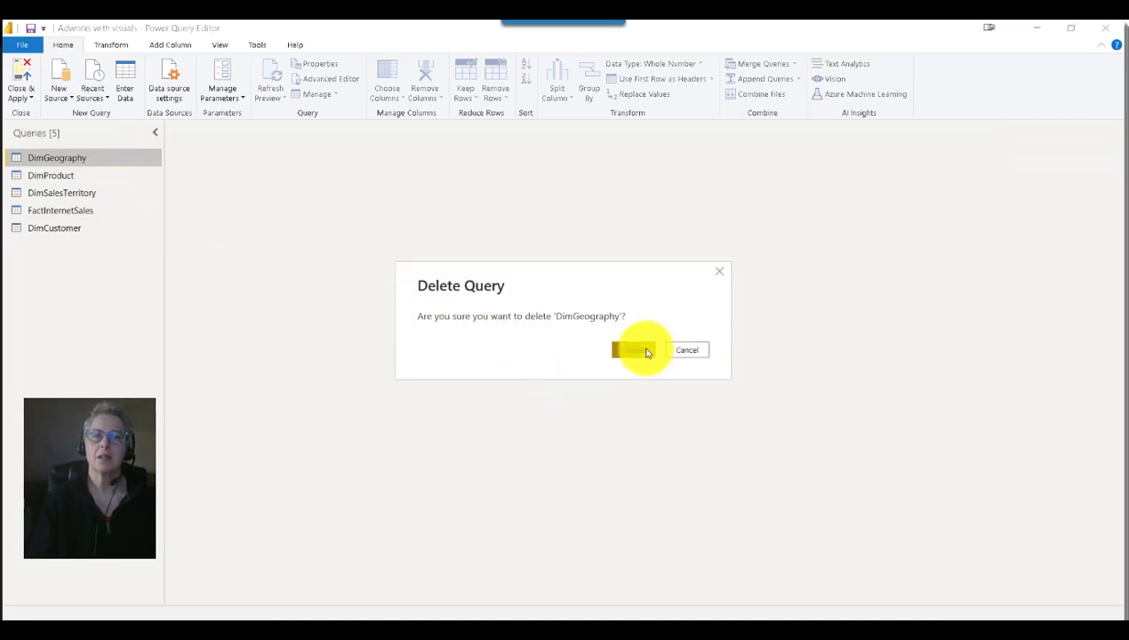
Delete the local DimProduct and DimSalesTerritory queries from the Adworks with visuals report
right_click(89, 160)
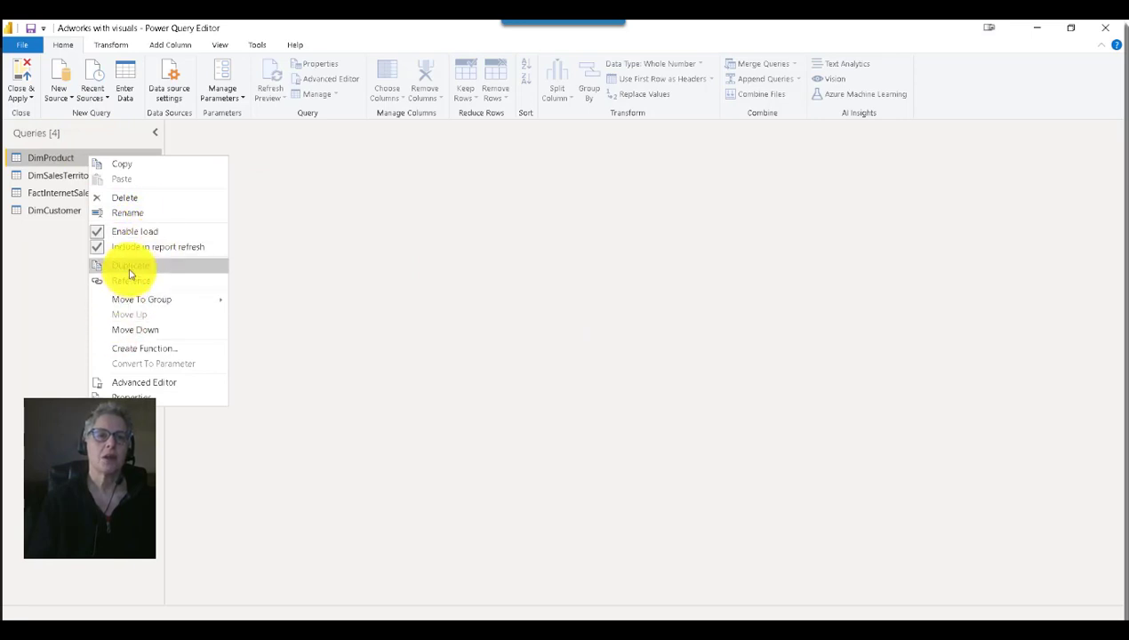
left_click(129, 199)
left_click(634, 351)
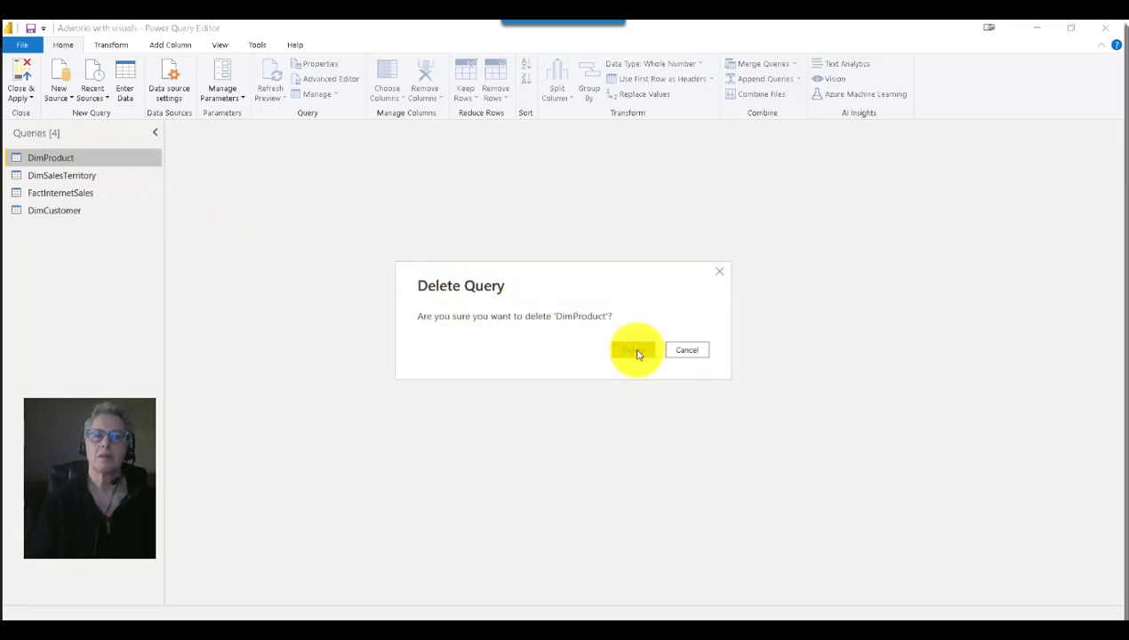
right_click(109, 158)
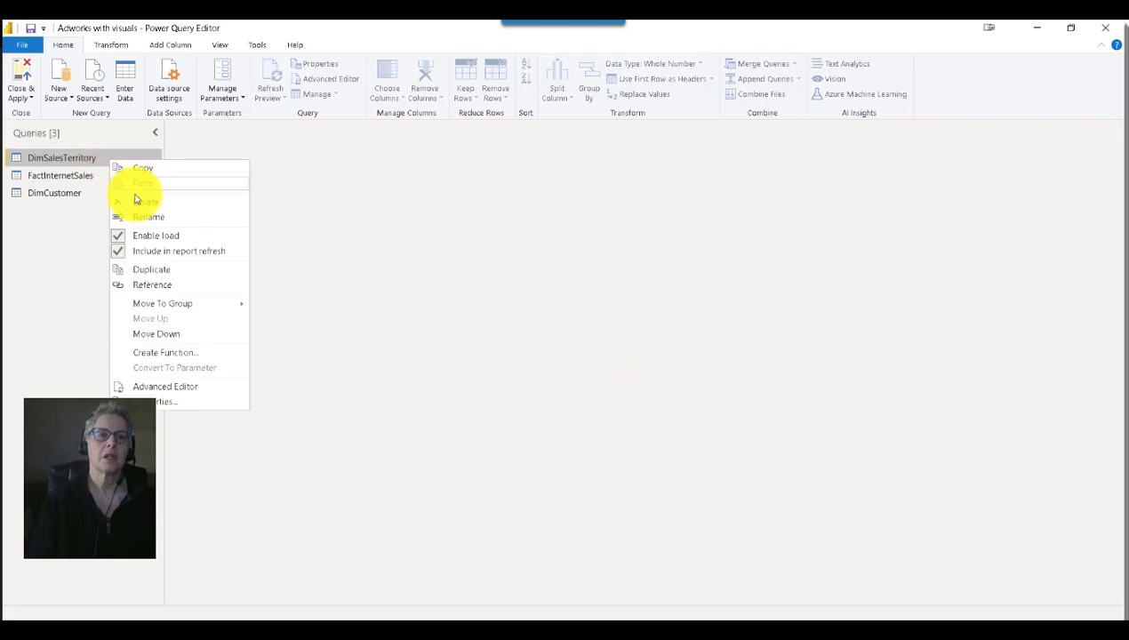
left_click(142, 200)
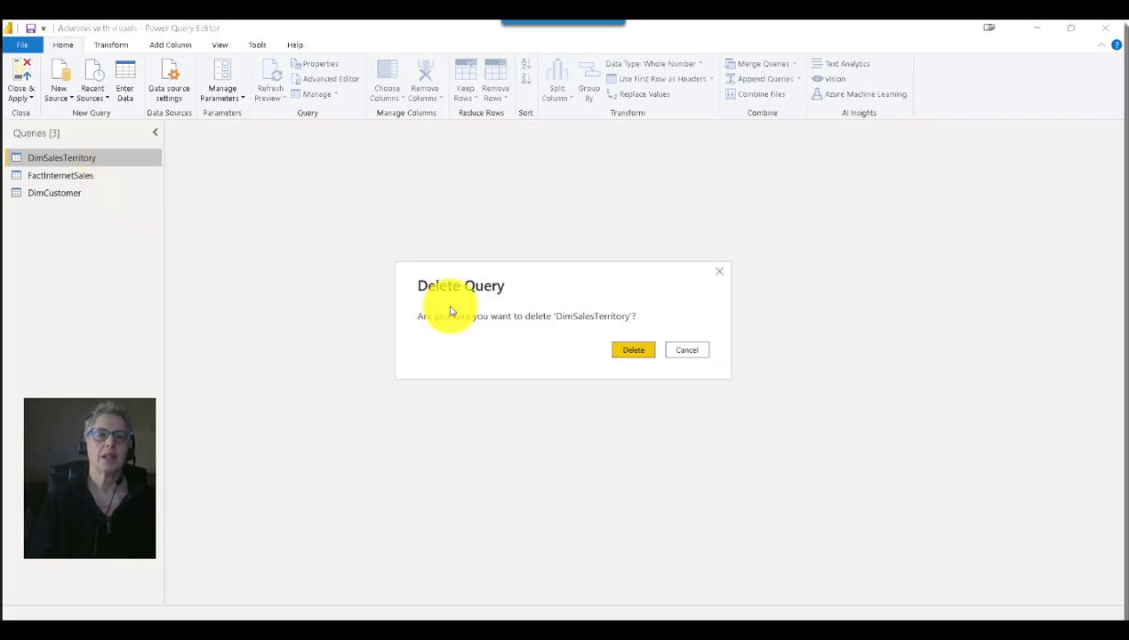
left_click(637, 347)
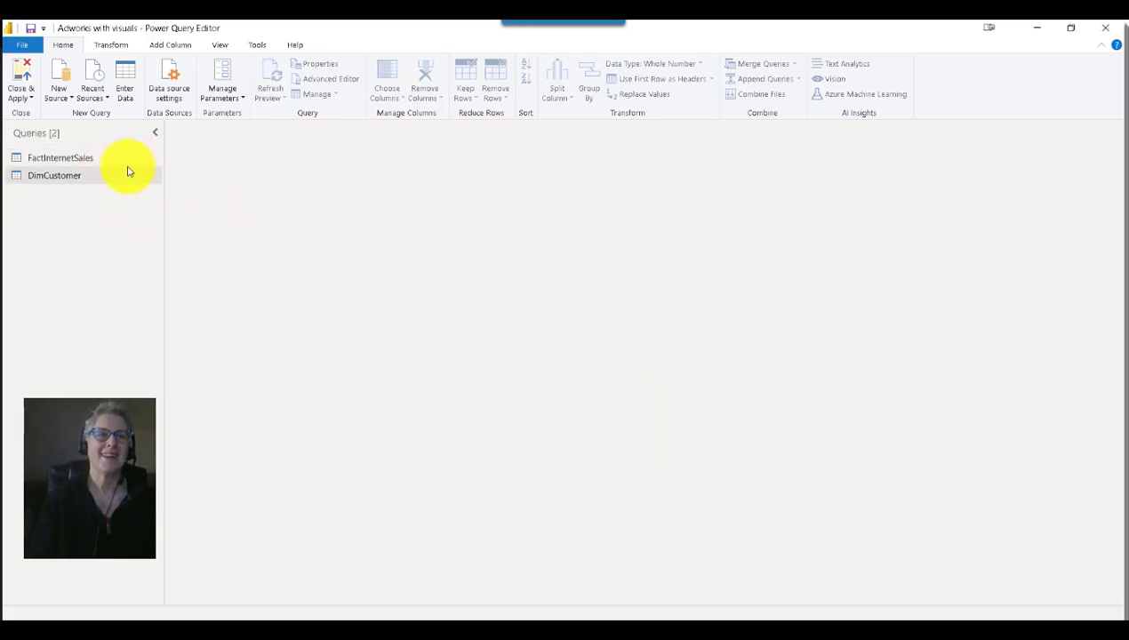
Delete the local FactInternetSales and DimCustomer queries and apply the query changes to the report
right_click(126, 159)
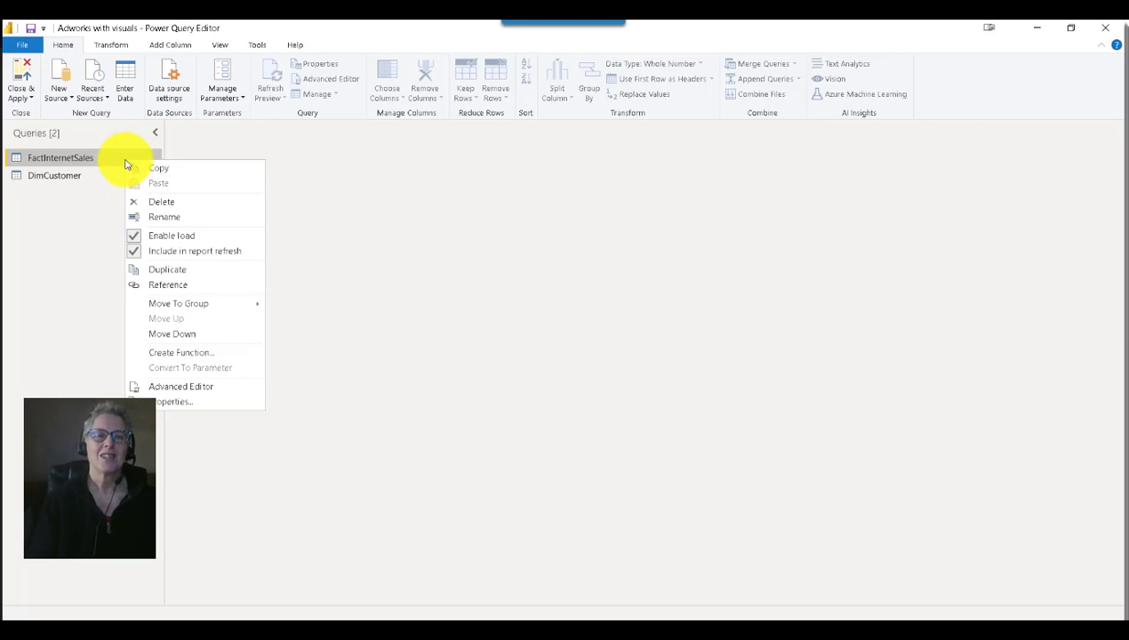
left_click(162, 199)
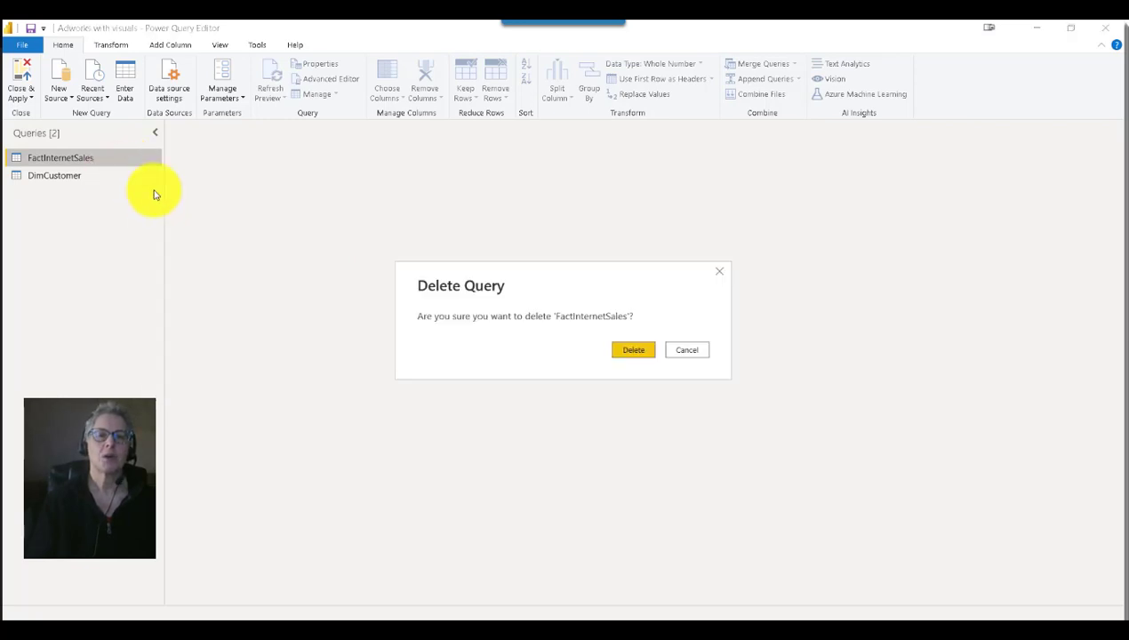
left_click(631, 349)
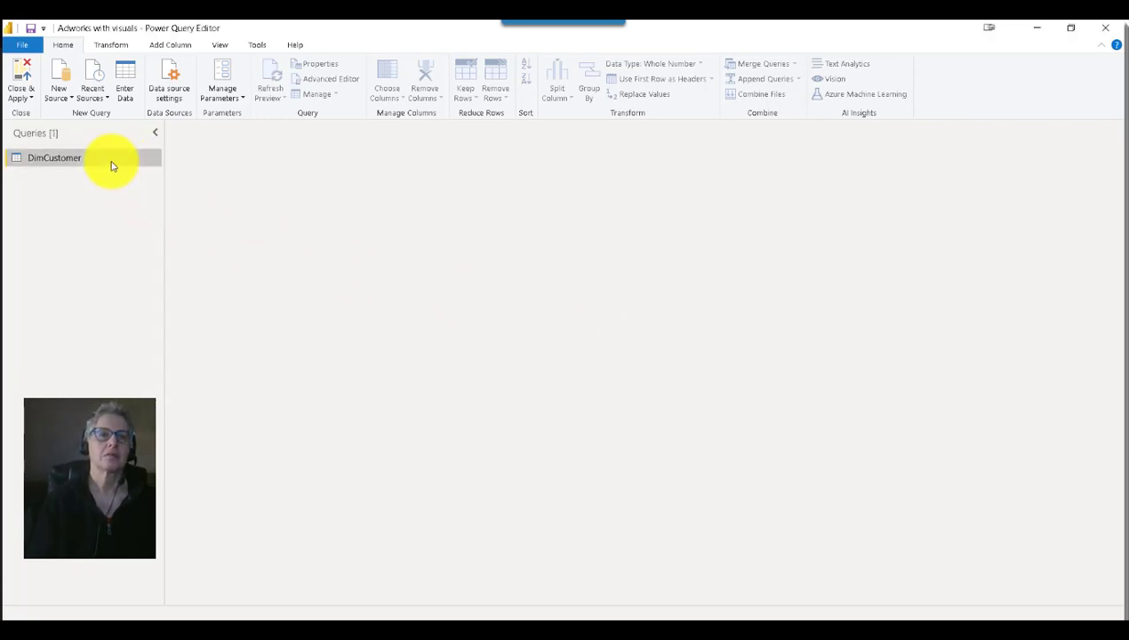
right_click(111, 163)
left_click(142, 206)
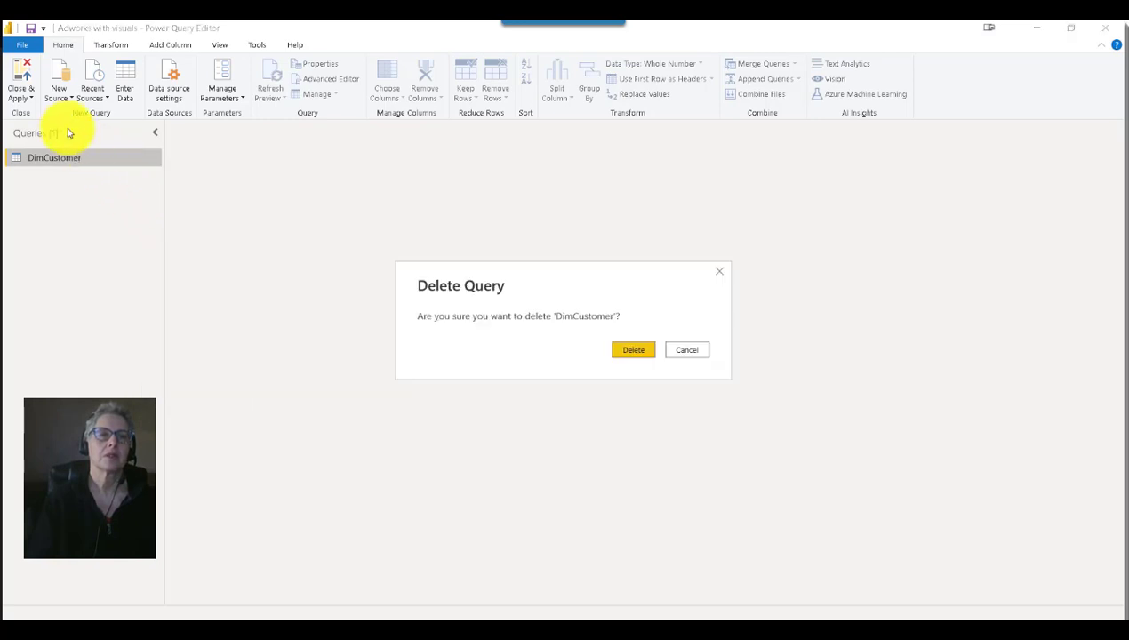
left_click(631, 349)
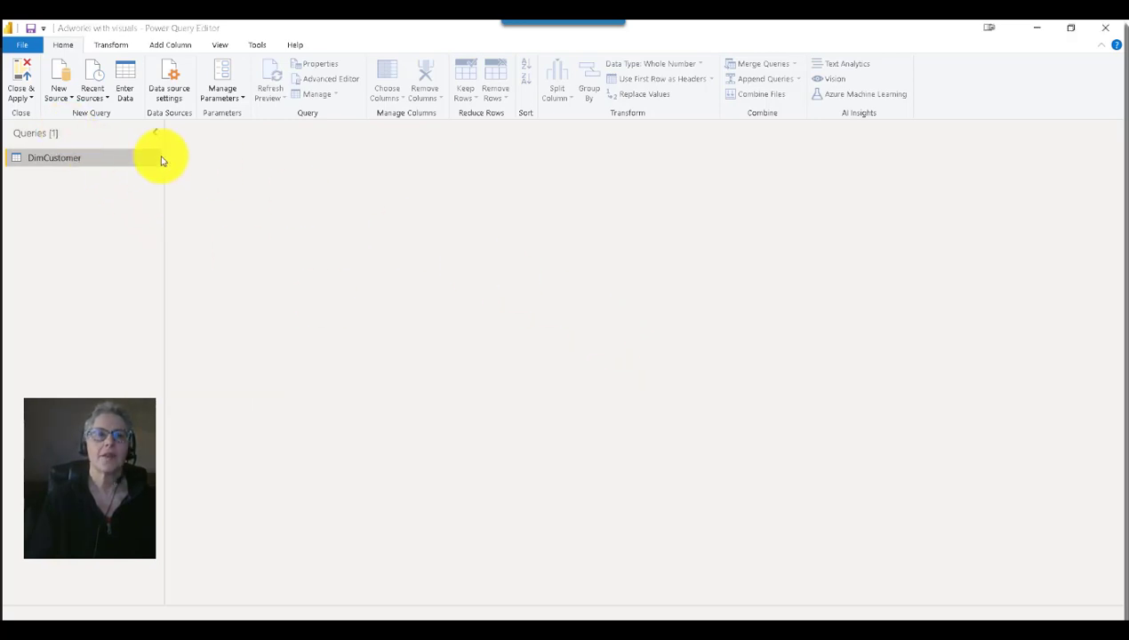
left_click(22, 80)
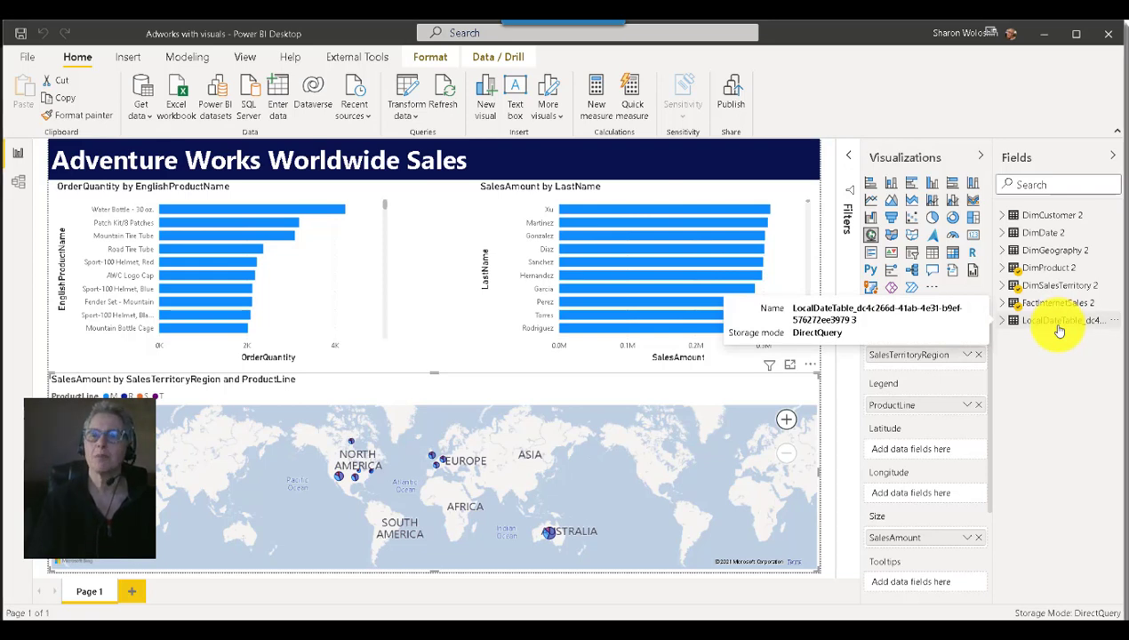
Delete the leftover LocalDateTable table from the report's model
right_click(1059, 322)
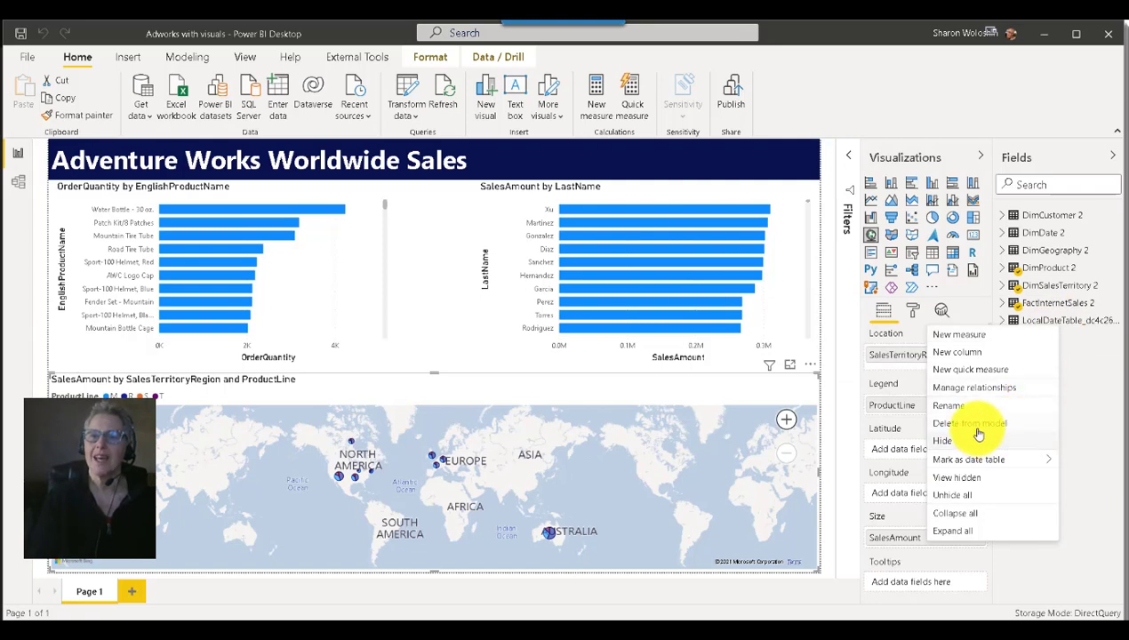
left_click(976, 430)
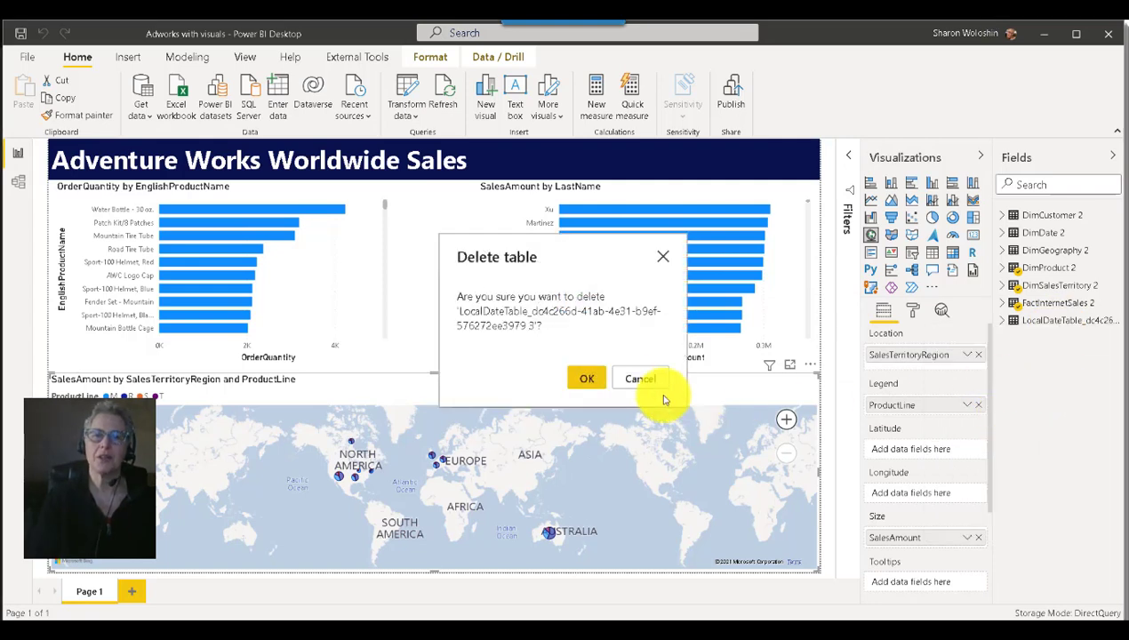
left_click(585, 383)
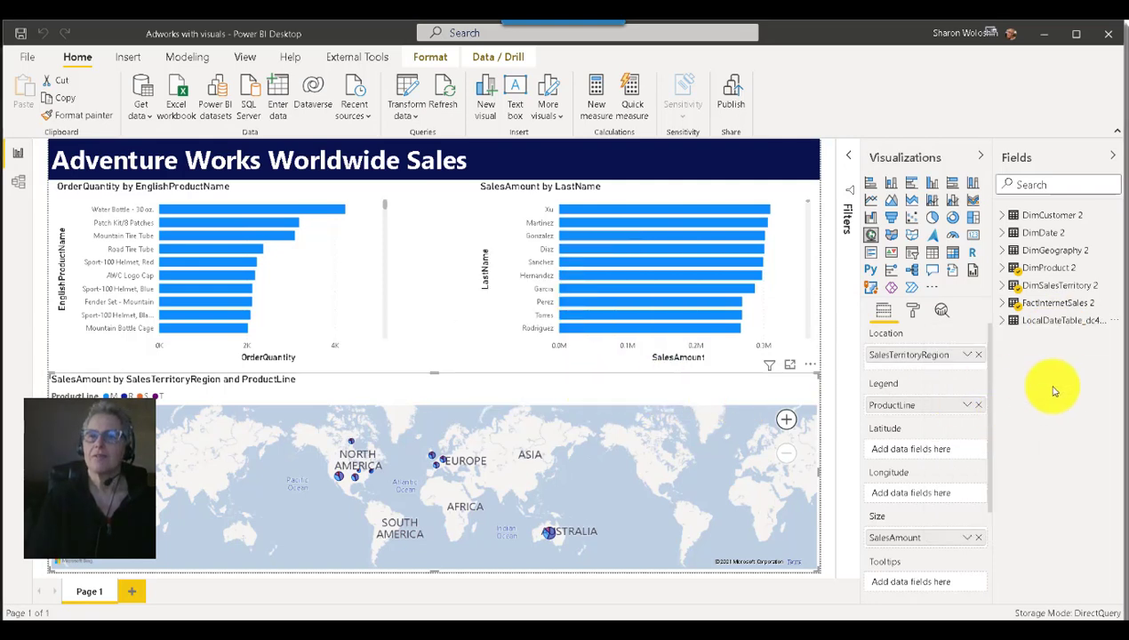
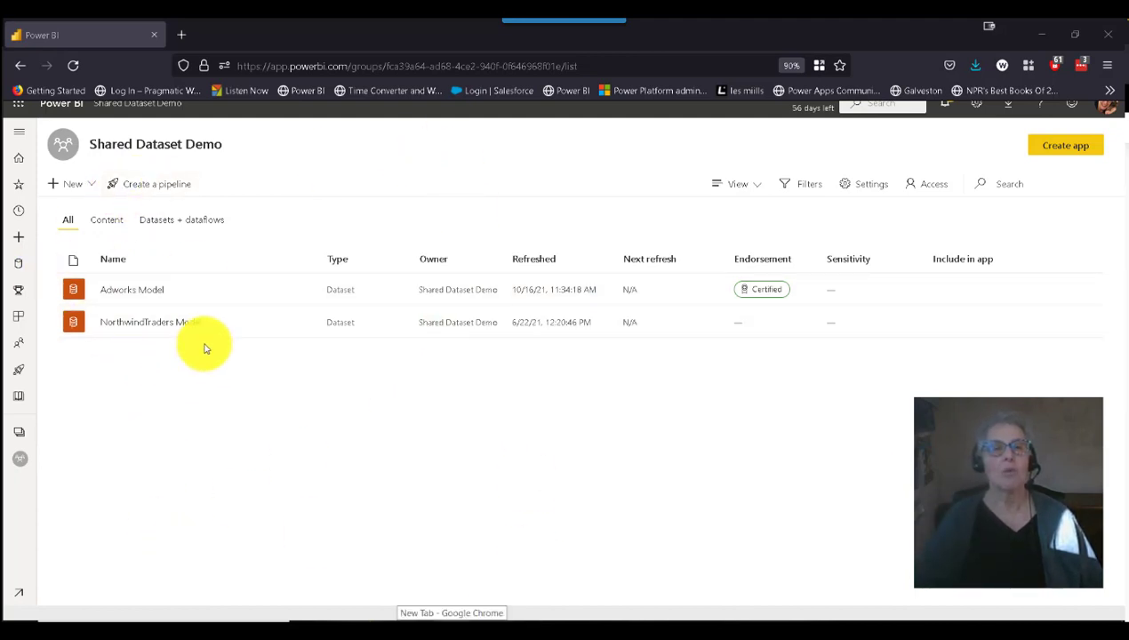
In the Power BI service, start a dataflow in the Shared Dataset Demo workspace, defining new tables from an Excel workbook
left_click(97, 189)
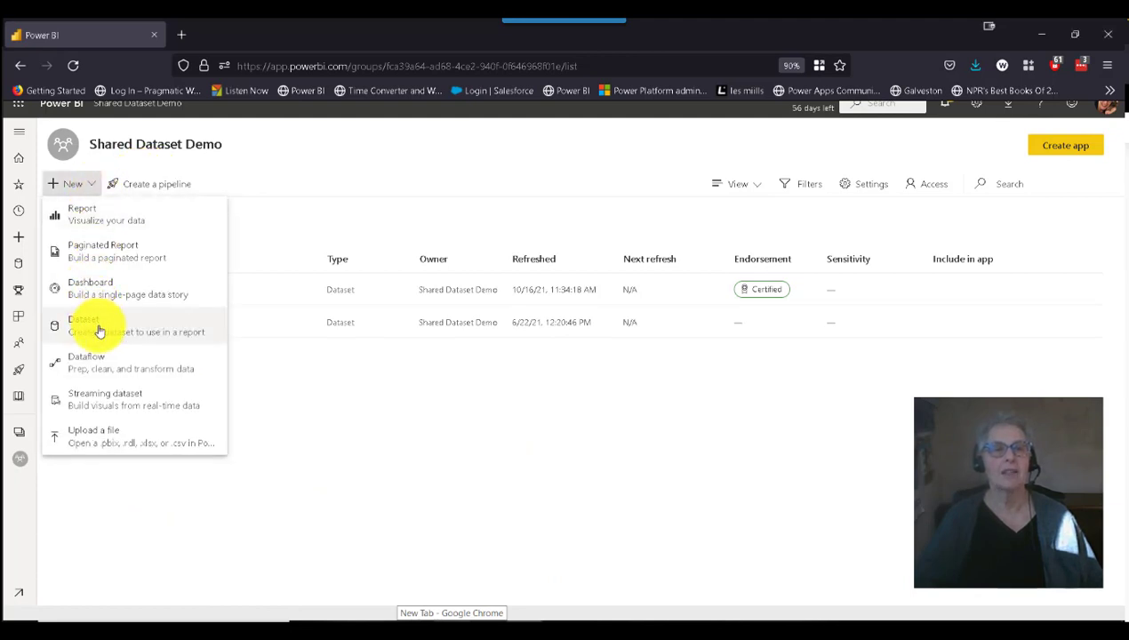
left_click(107, 379)
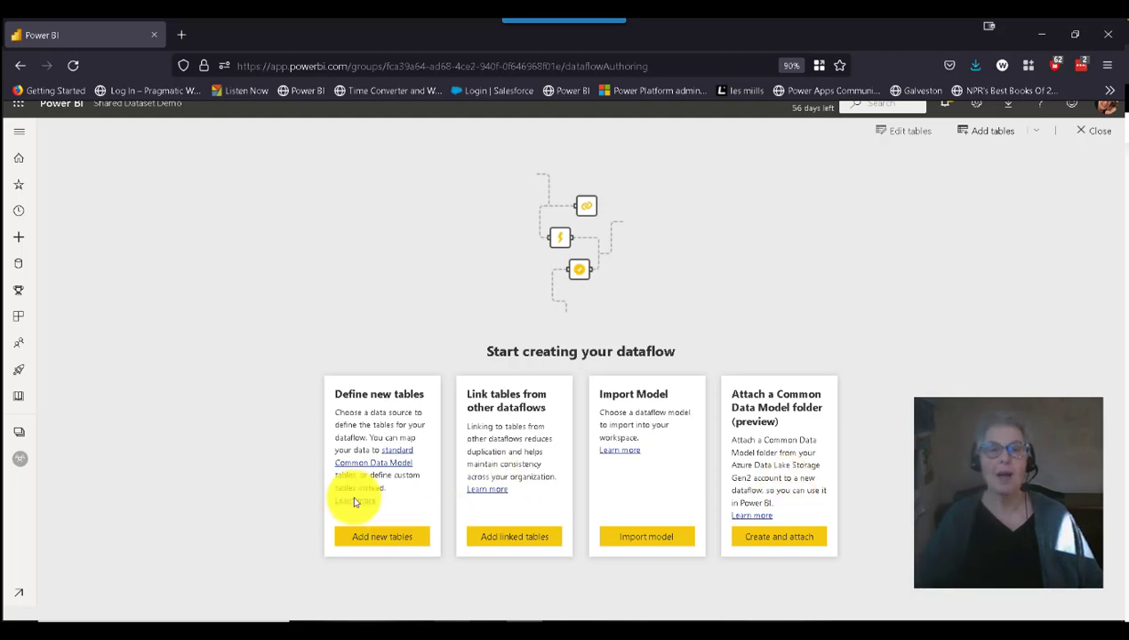
left_click(374, 540)
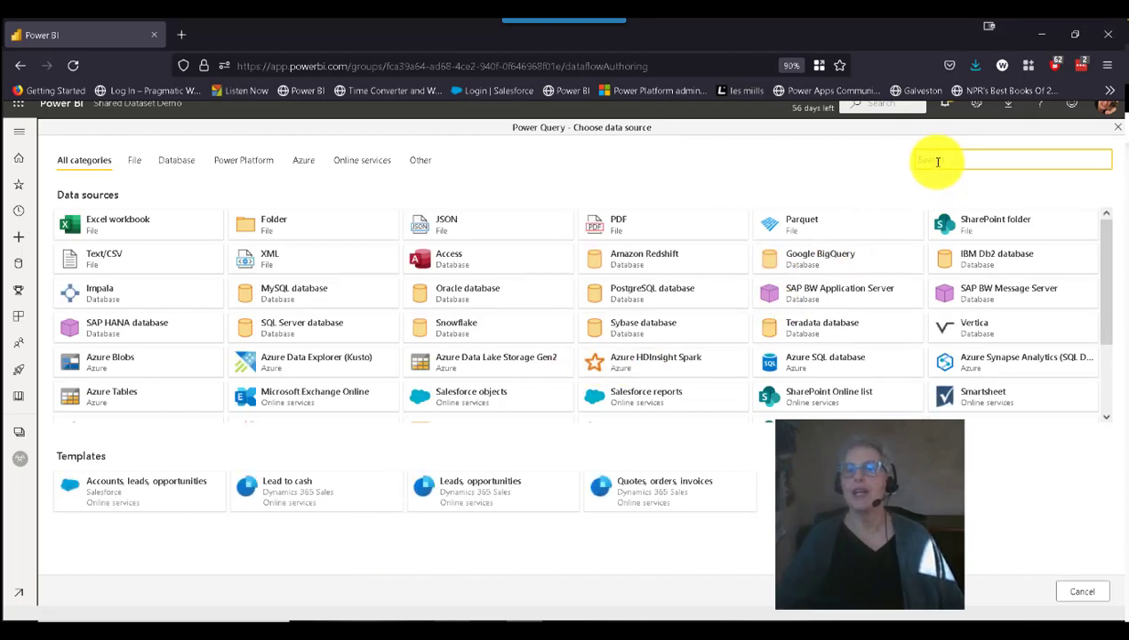
left_click(937, 161)
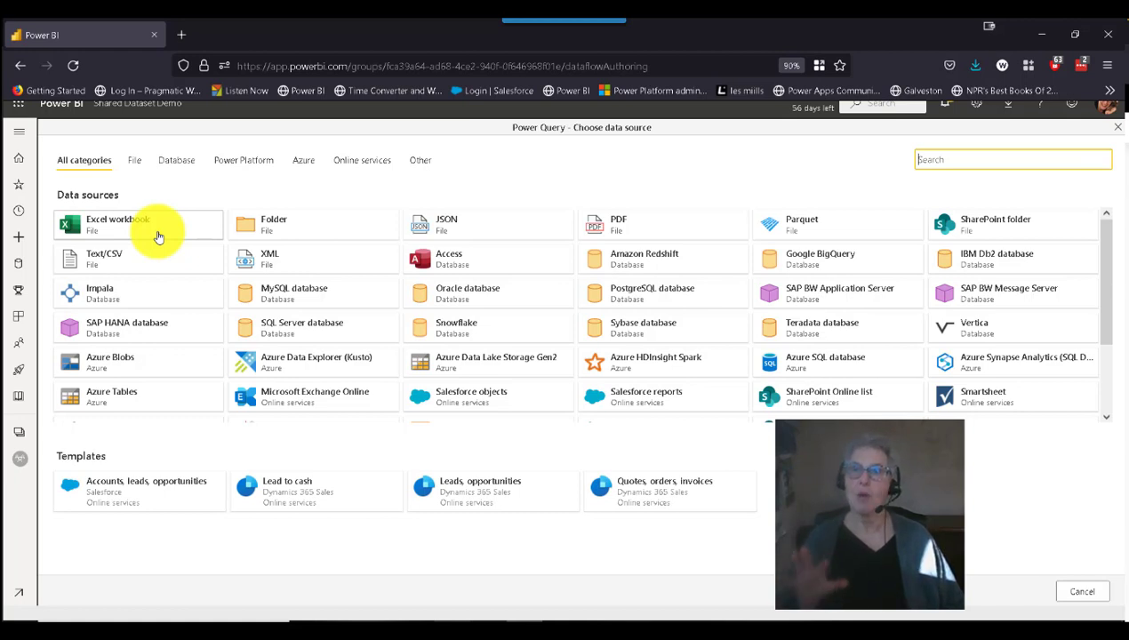
left_click(158, 237)
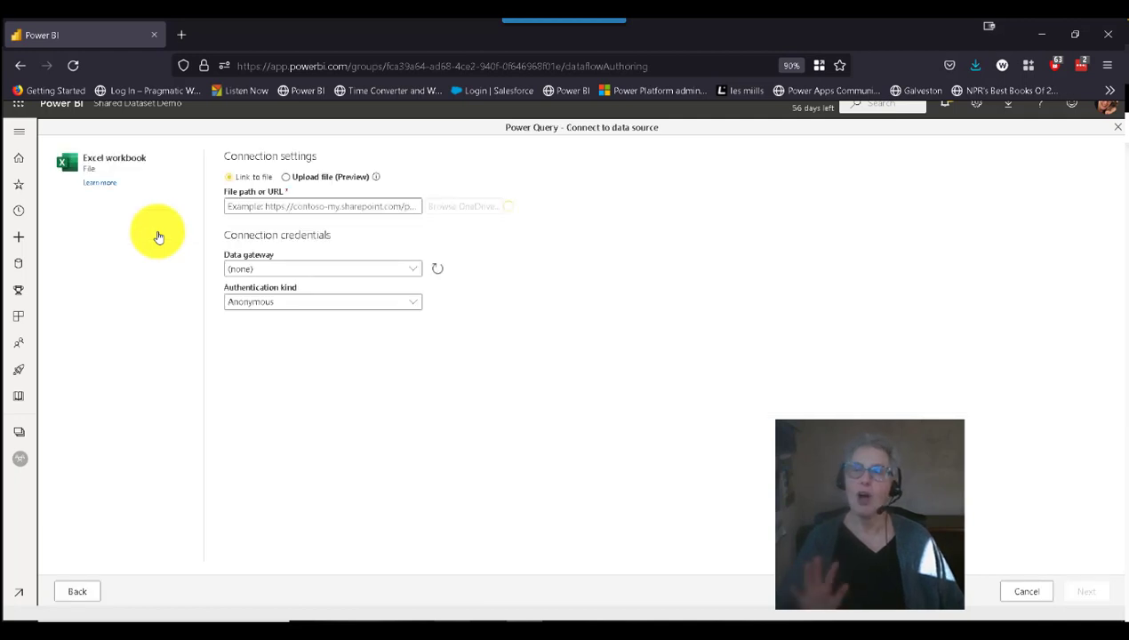
Link the dataflow source to the AdventureWorksDW.XLSX SharePoint URL and set the authentication kind to Organizational account
left_click(268, 206)
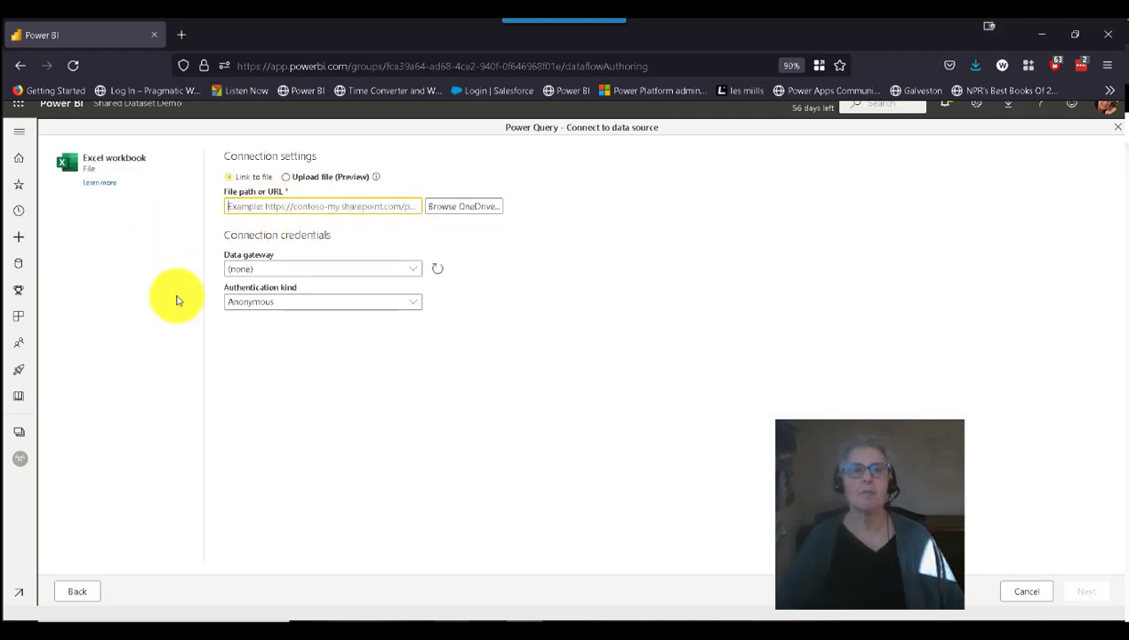
key("ctrl+v")
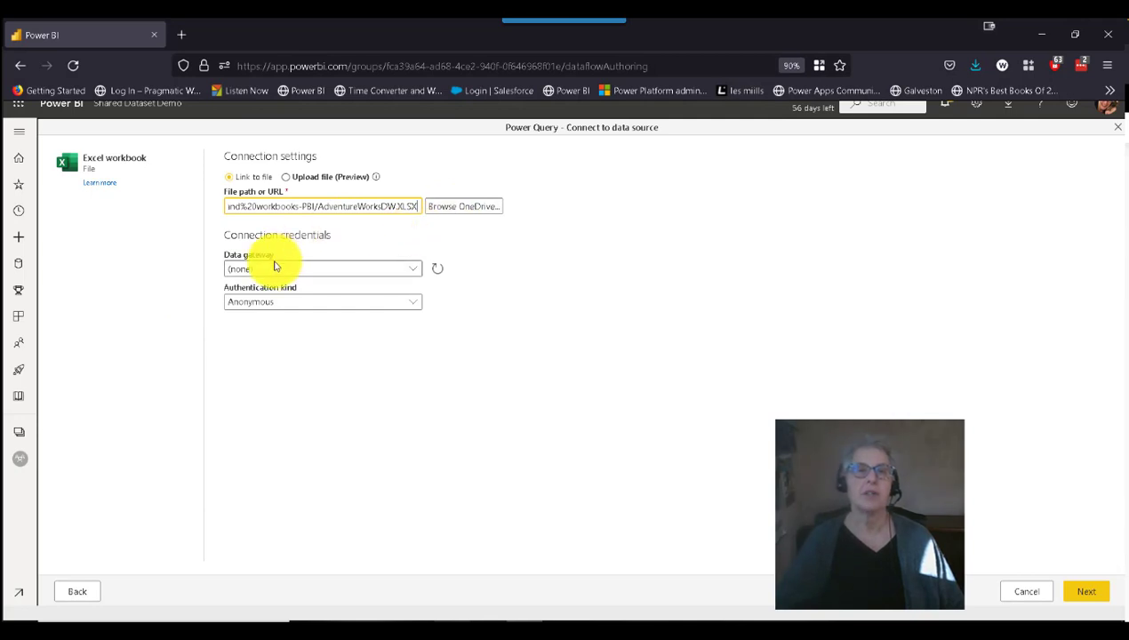
left_click(290, 305)
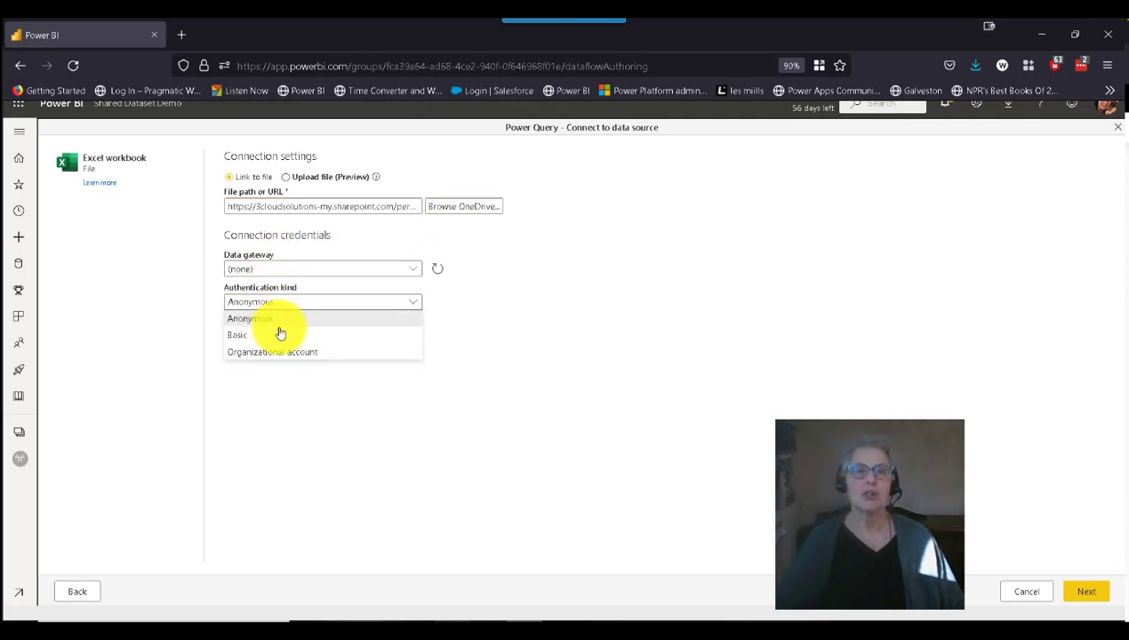
left_click(289, 353)
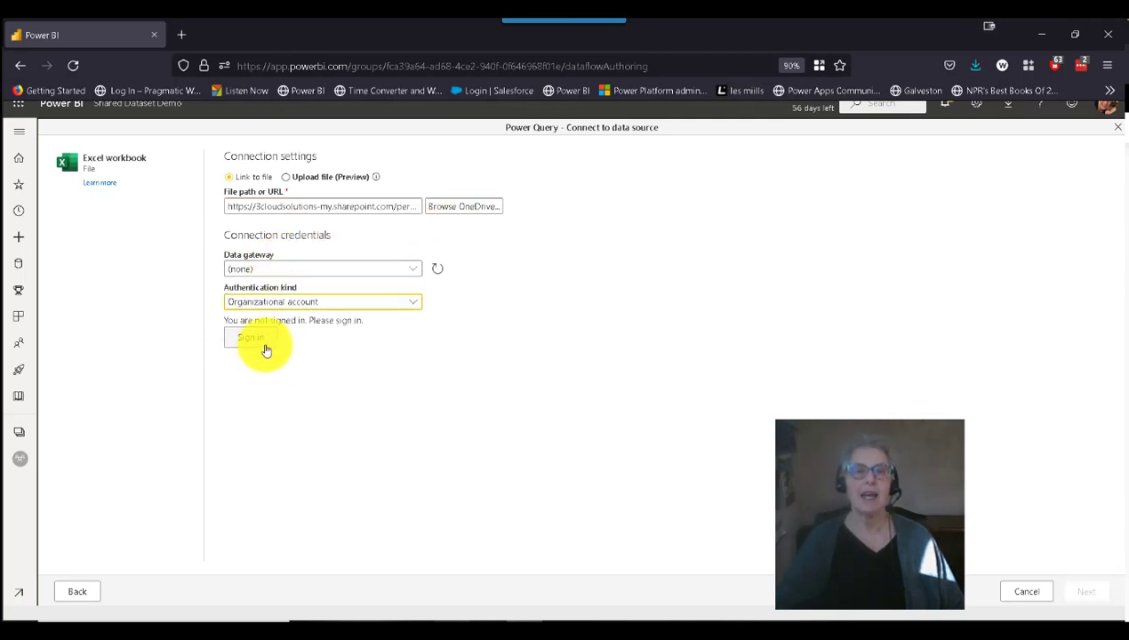
Sign in to the workbook source with the organizational account and continue to the table selection, leaving the data gateway as (none)
left_click(262, 345)
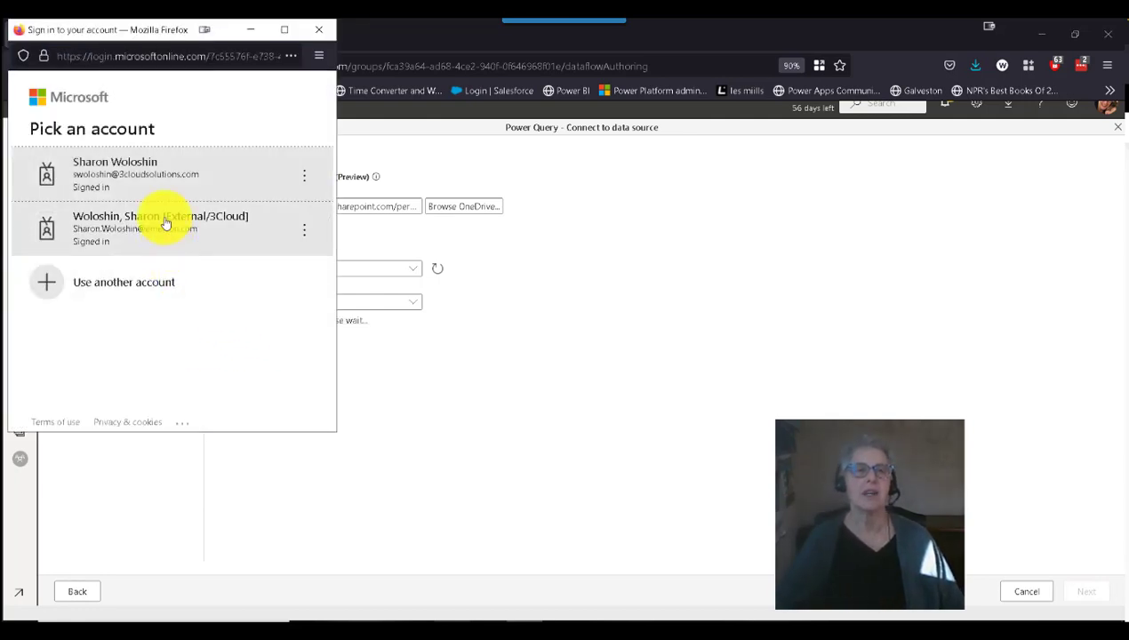
left_click(157, 192)
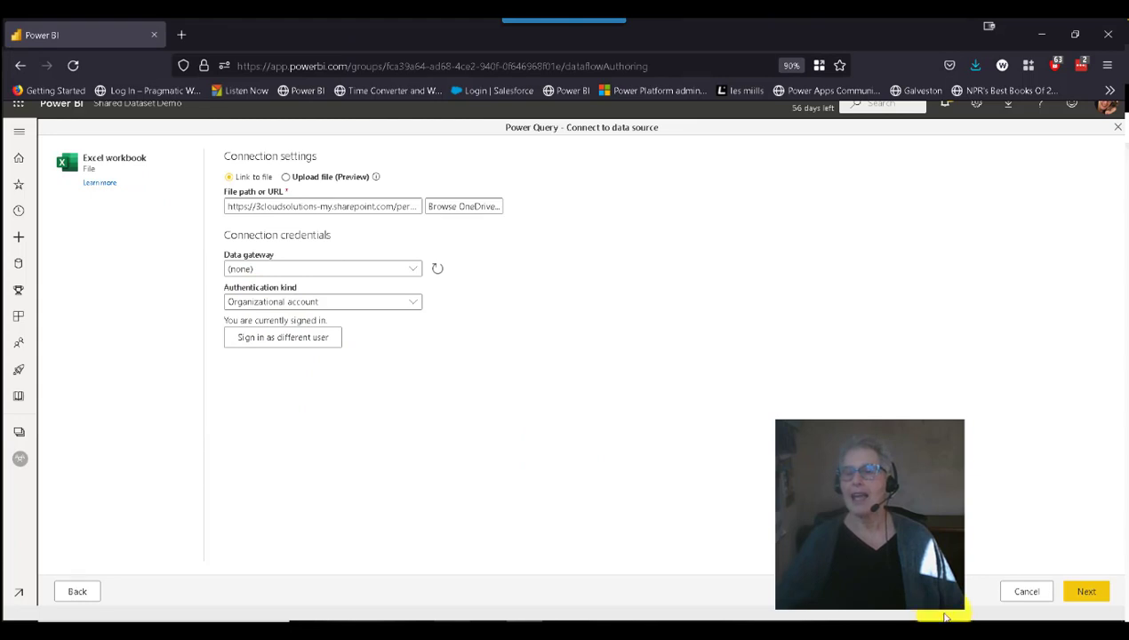
left_click(1086, 595)
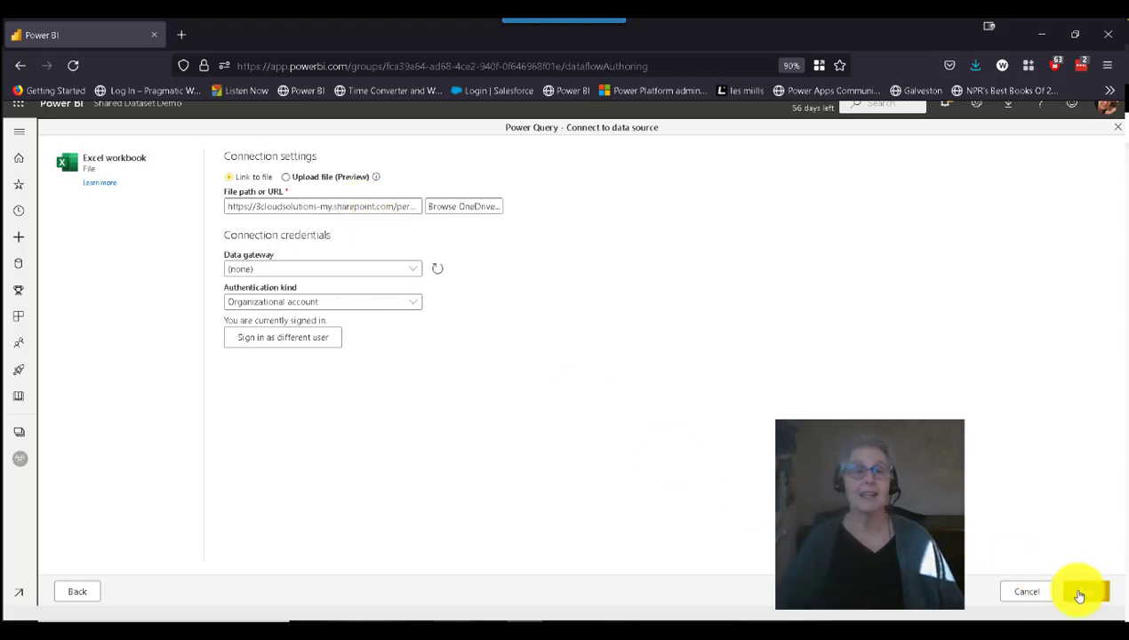
left_click(320, 269)
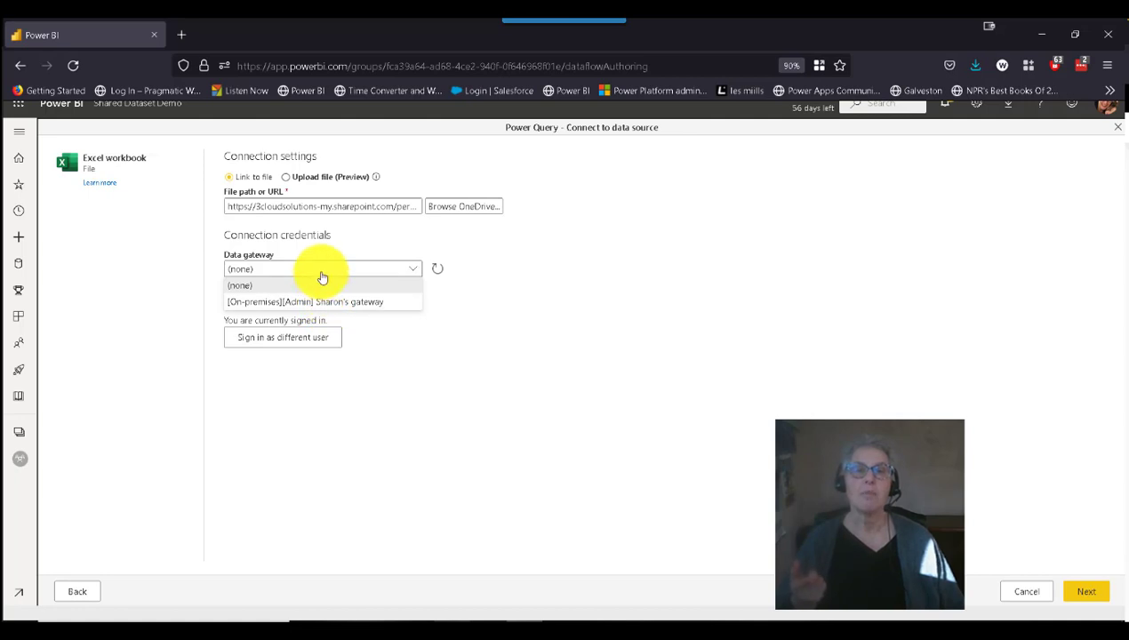
left_click(322, 272)
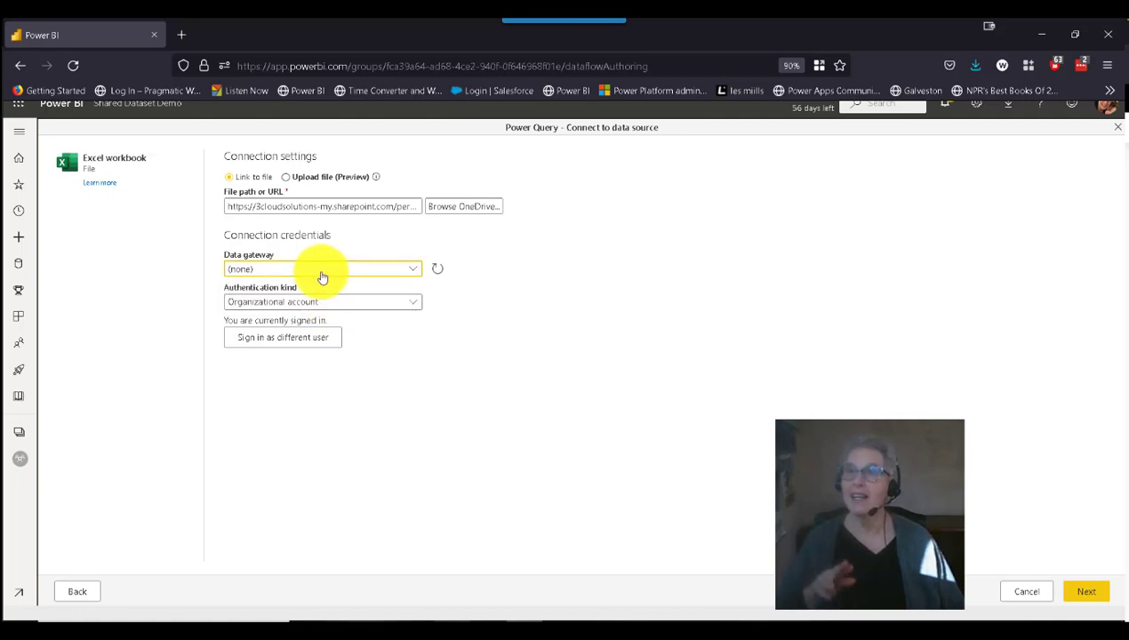
left_click(1087, 594)
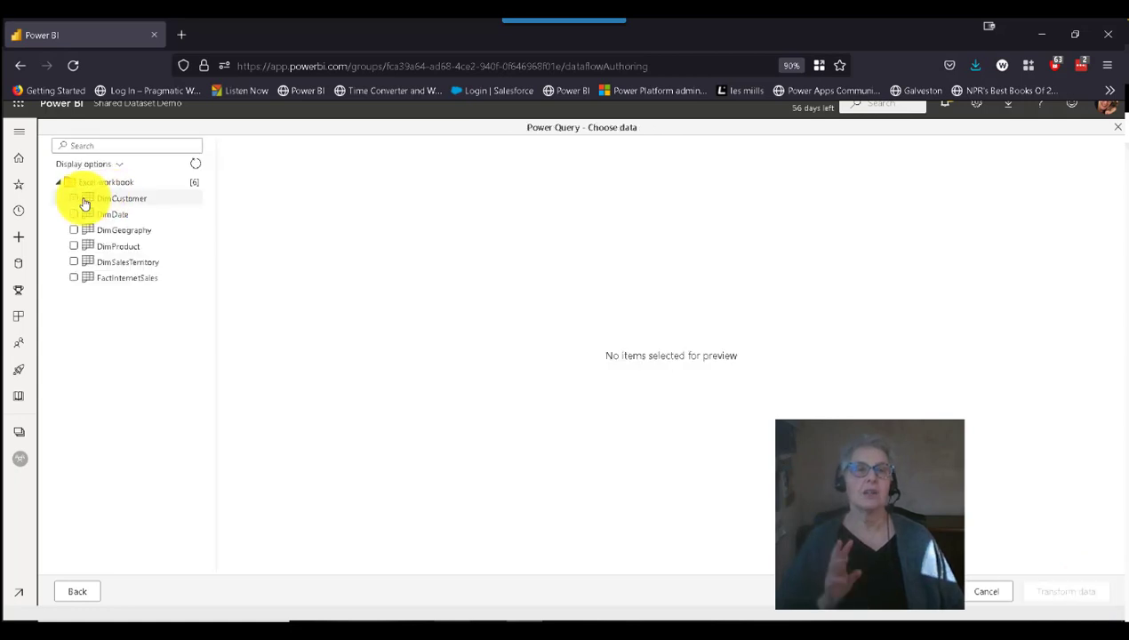
Select the DimCustomer, DimDate, DimGeography, DimProduct, DimSalesTerritory and FactInternetSales tables from the Excel workbook
left_click(75, 198)
left_click(74, 215)
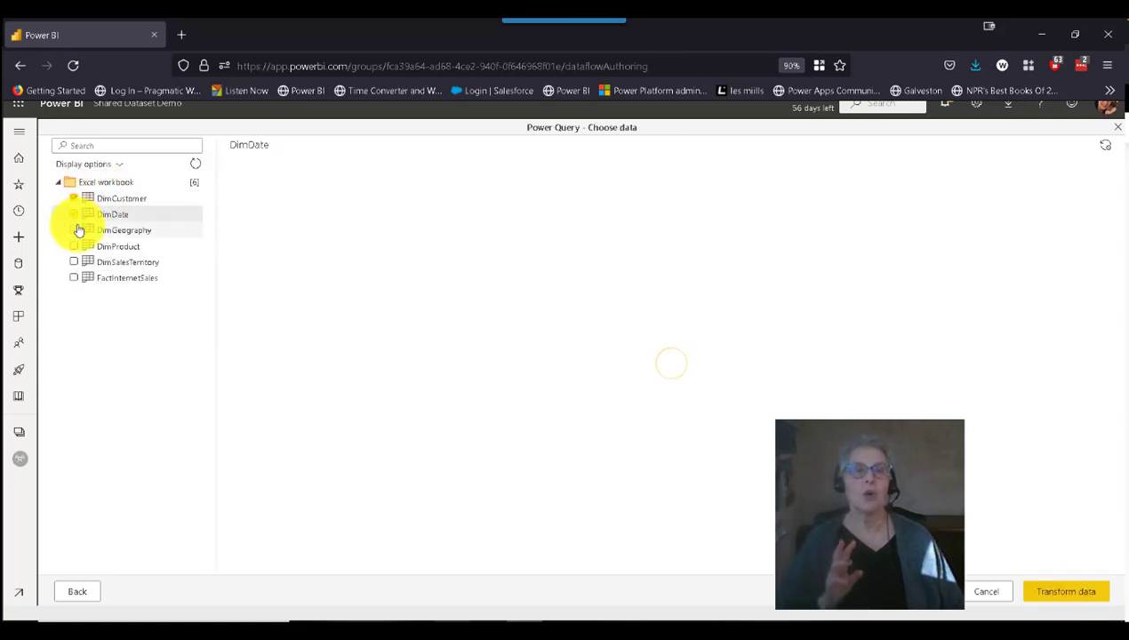
left_click(73, 231)
left_click(75, 248)
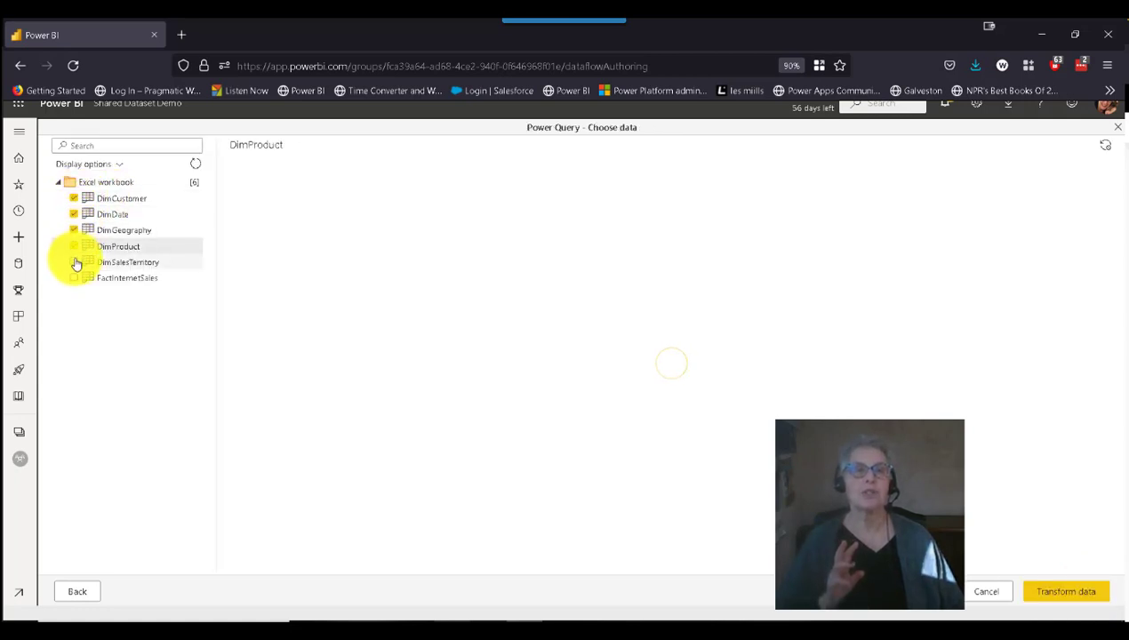
left_click(75, 262)
left_click(74, 279)
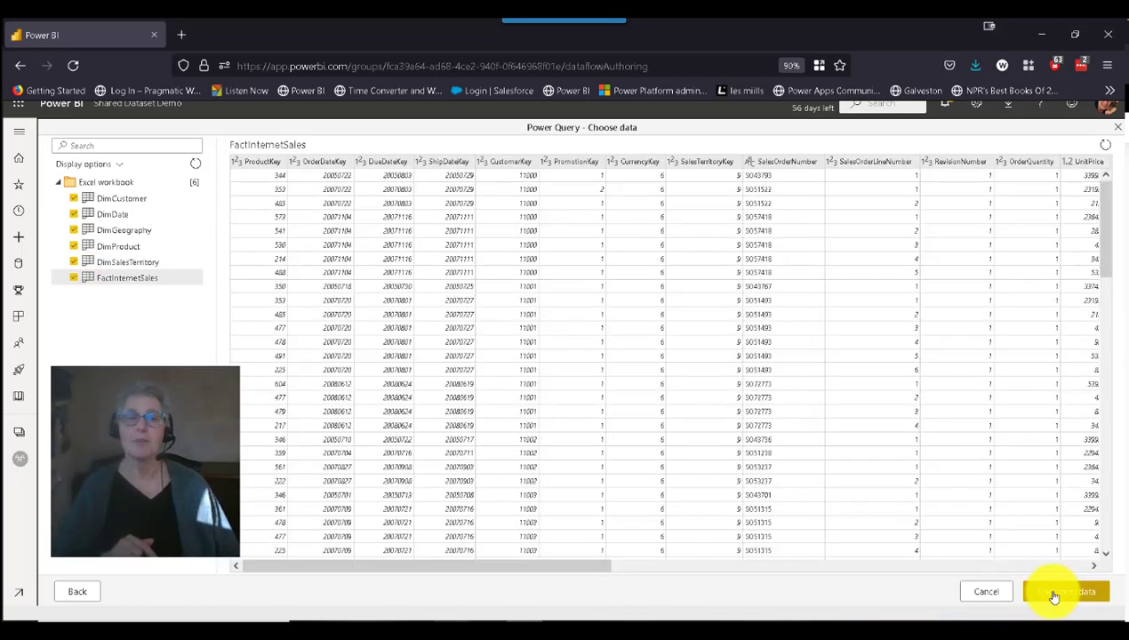
Preview the data in the DimSalesTerritory, DimProduct and DimGeography tables, dismissing the Avira advertisement
left_click(120, 261)
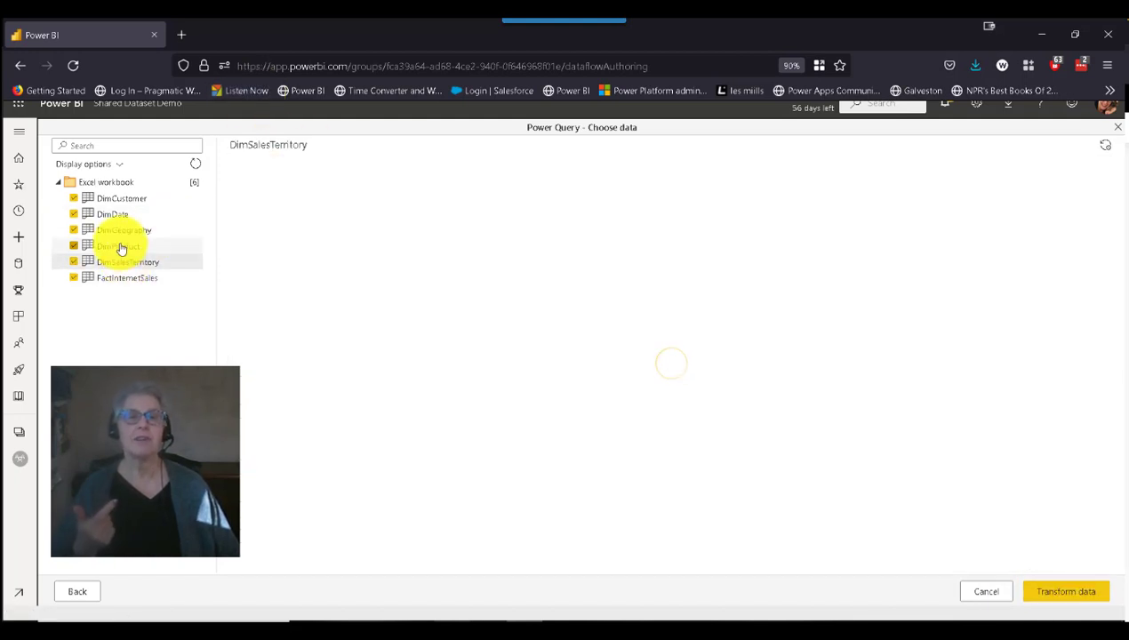
left_click(119, 247)
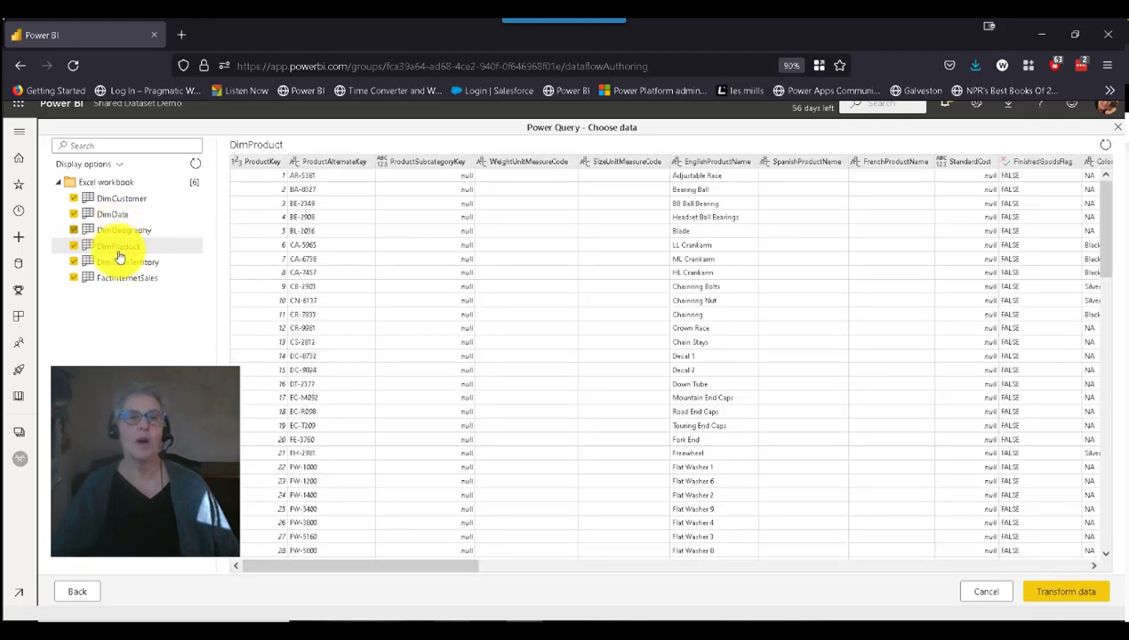
left_click(119, 235)
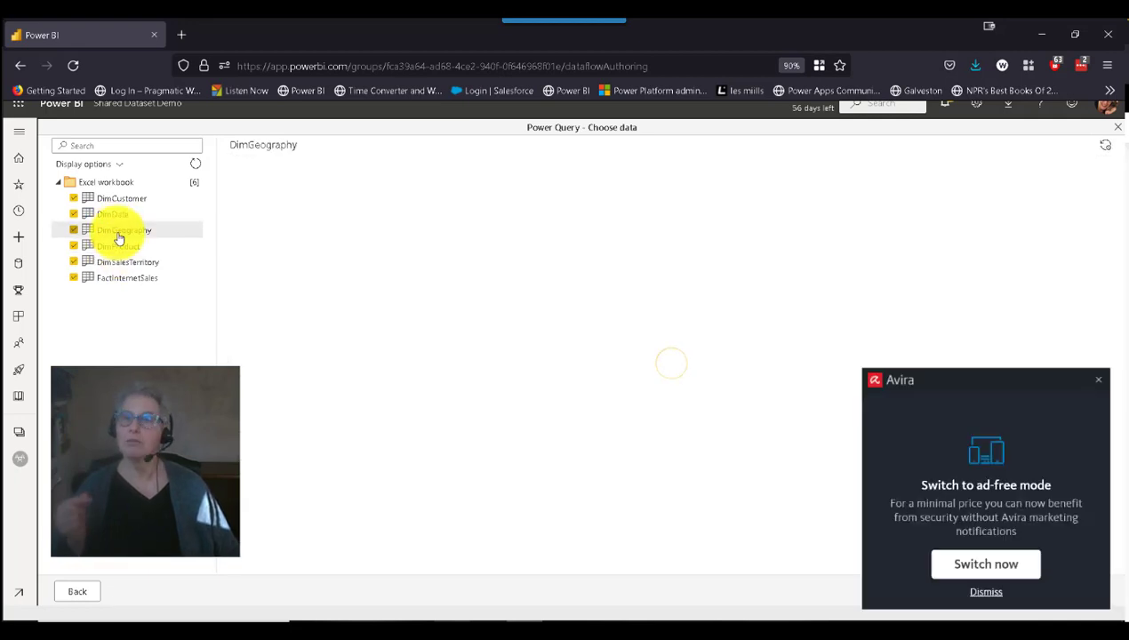
left_click(1098, 379)
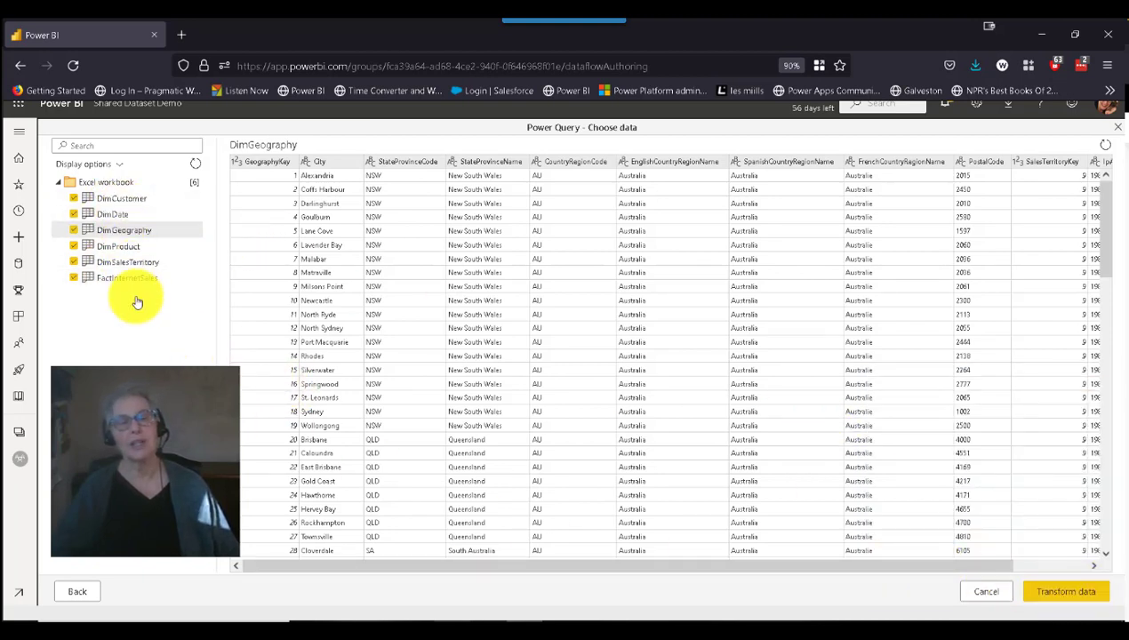
Load the selected tables into the dataflow's query editor and review the DimCustomer and DimGeography queries
left_click(1062, 595)
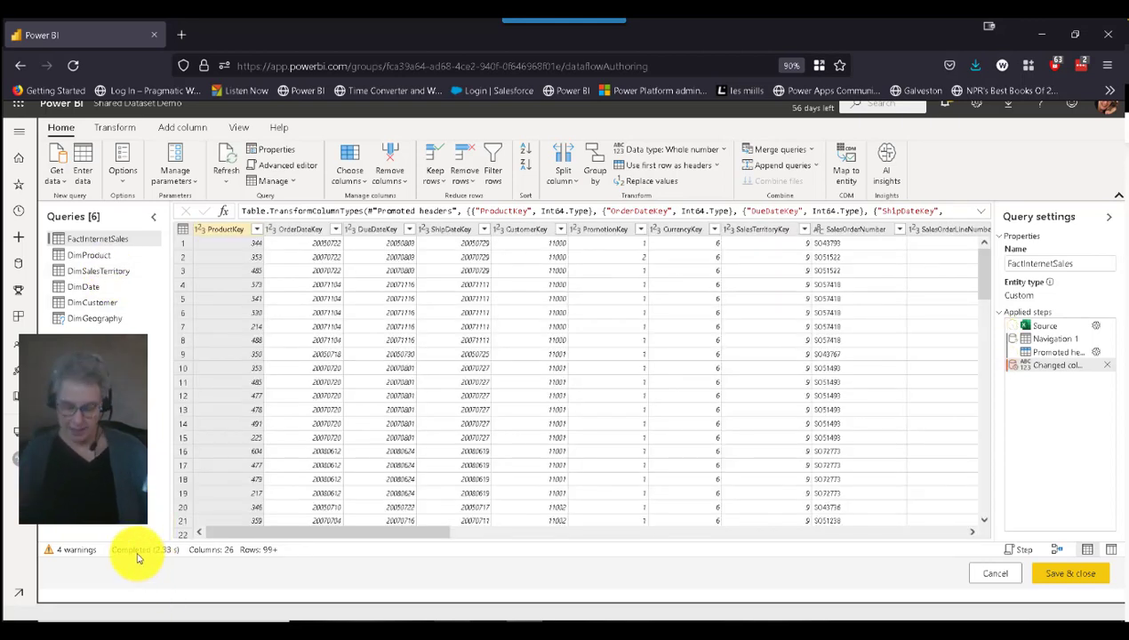
left_click(76, 303)
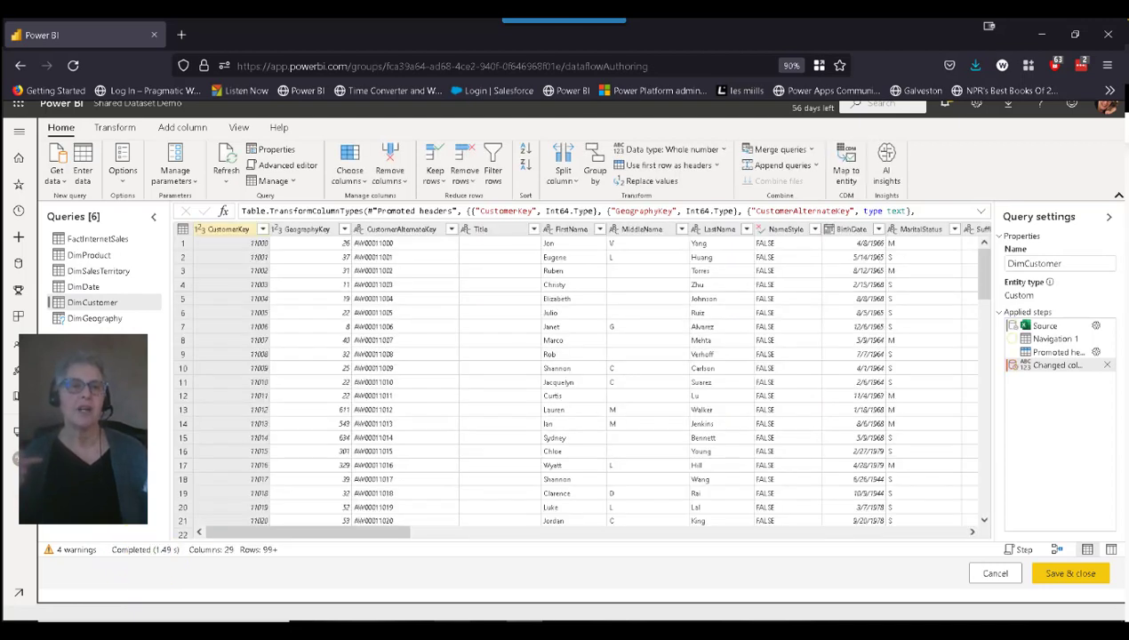
left_click(89, 325)
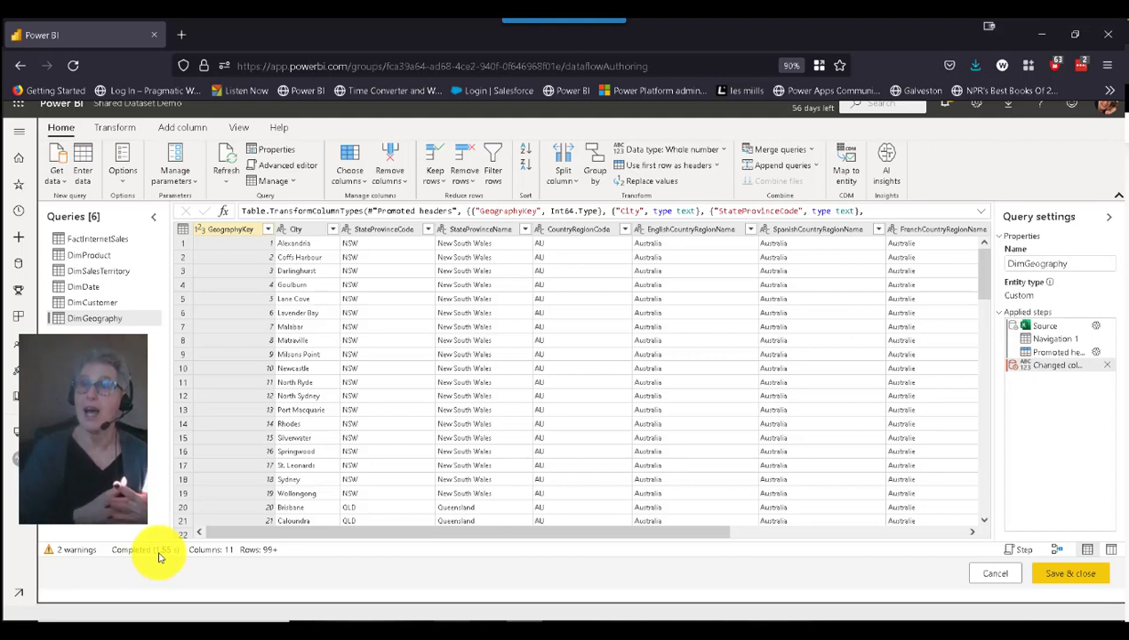
Save the dataflow as Test Data Flow and refresh it from the Shared Dataset Demo workspace
left_click(1069, 578)
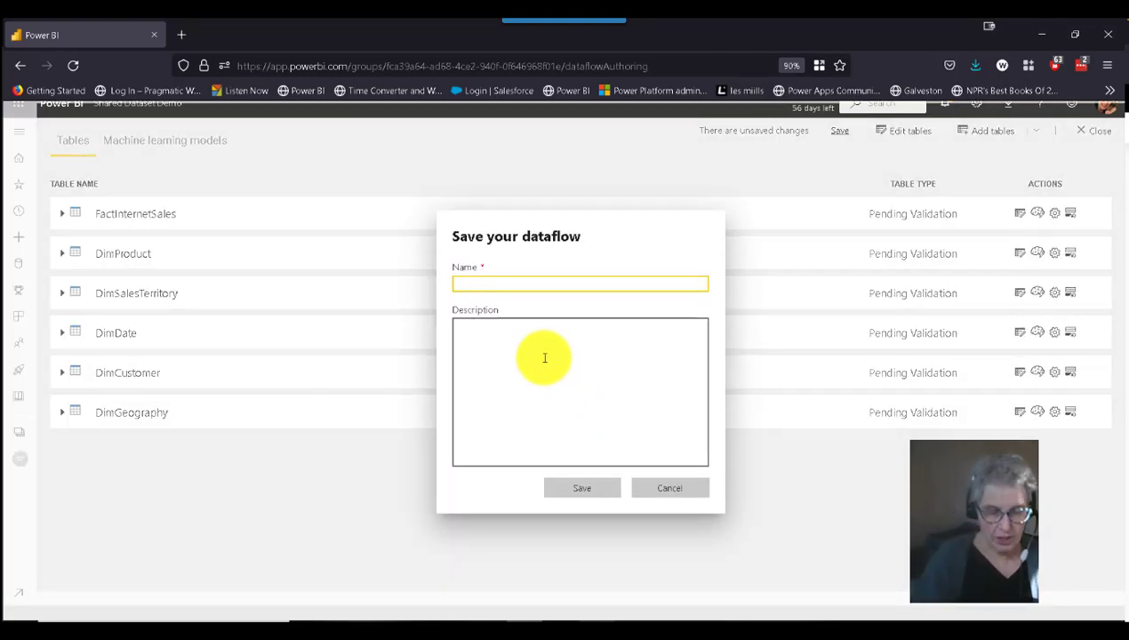
type("Test Data Flow")
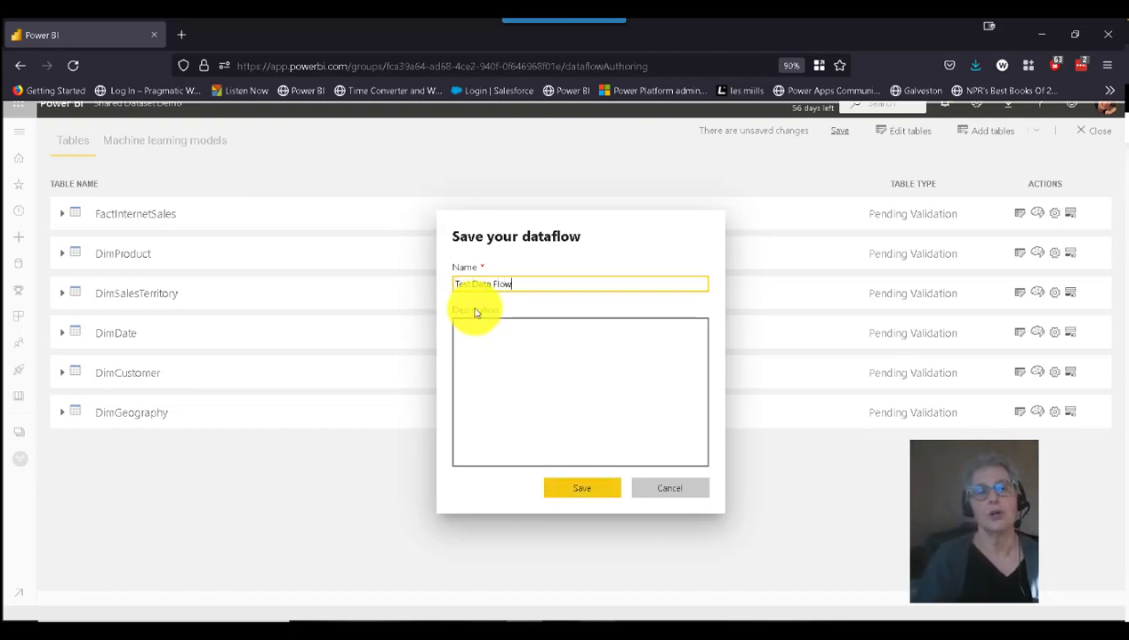
left_click(580, 489)
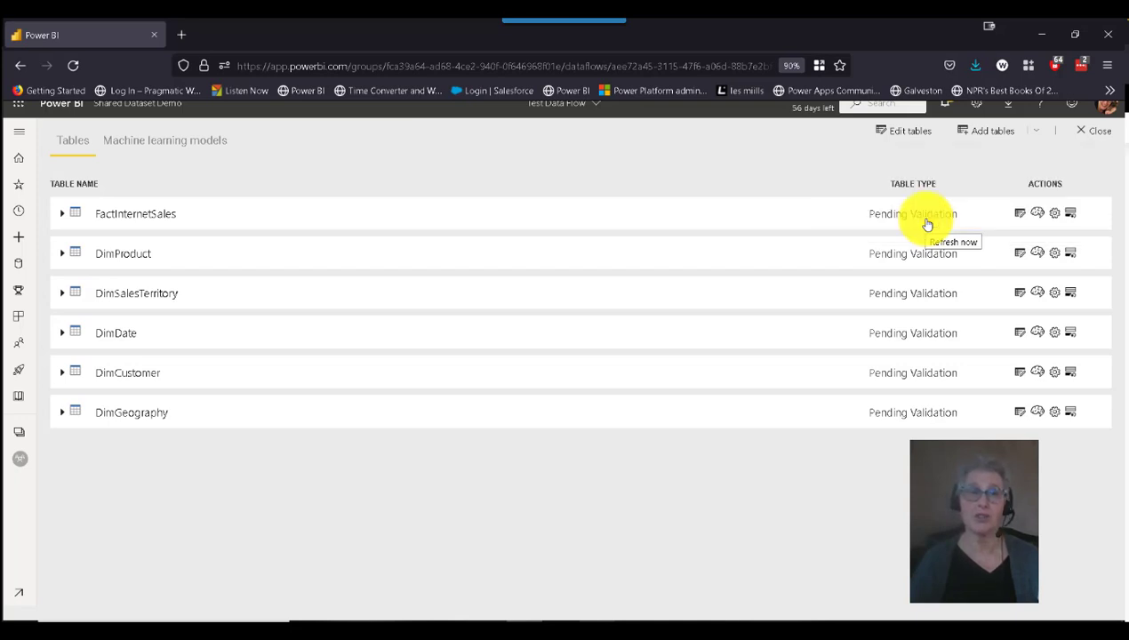
left_click(151, 107)
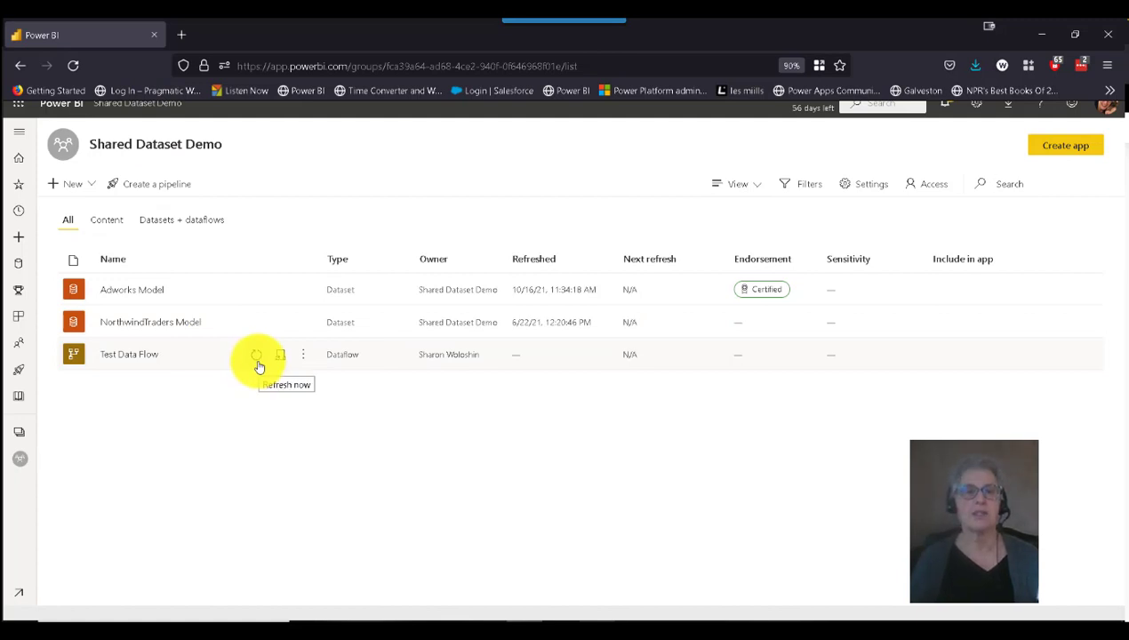
left_click(256, 360)
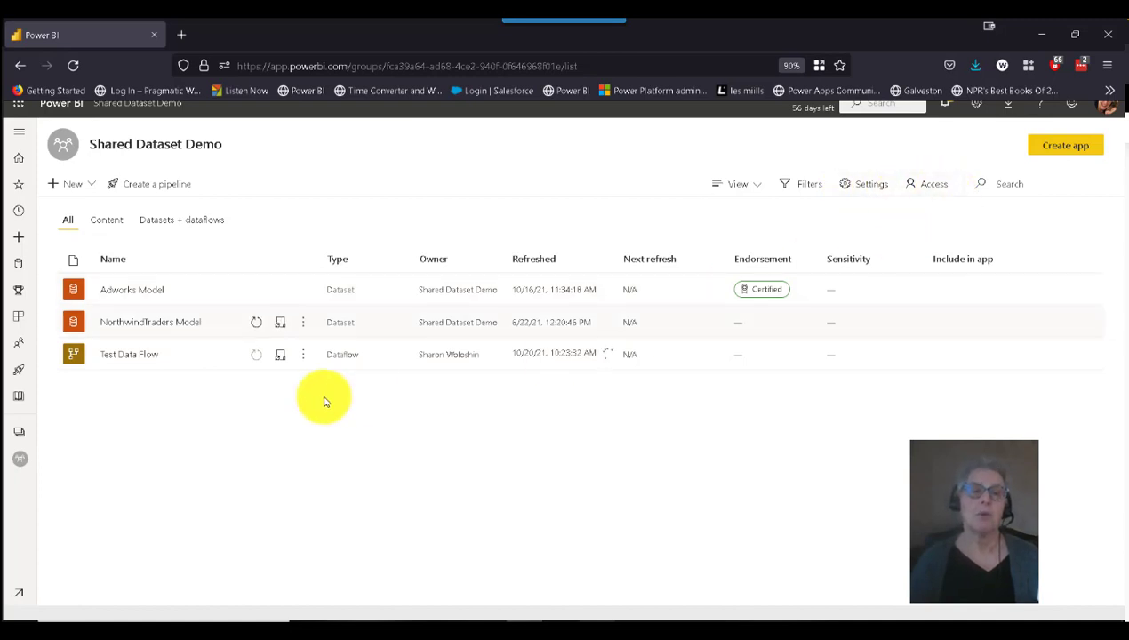
Compare the options offered for Adworks Model and Test Data Flow, and review the workspace's access permissions
left_click(303, 291)
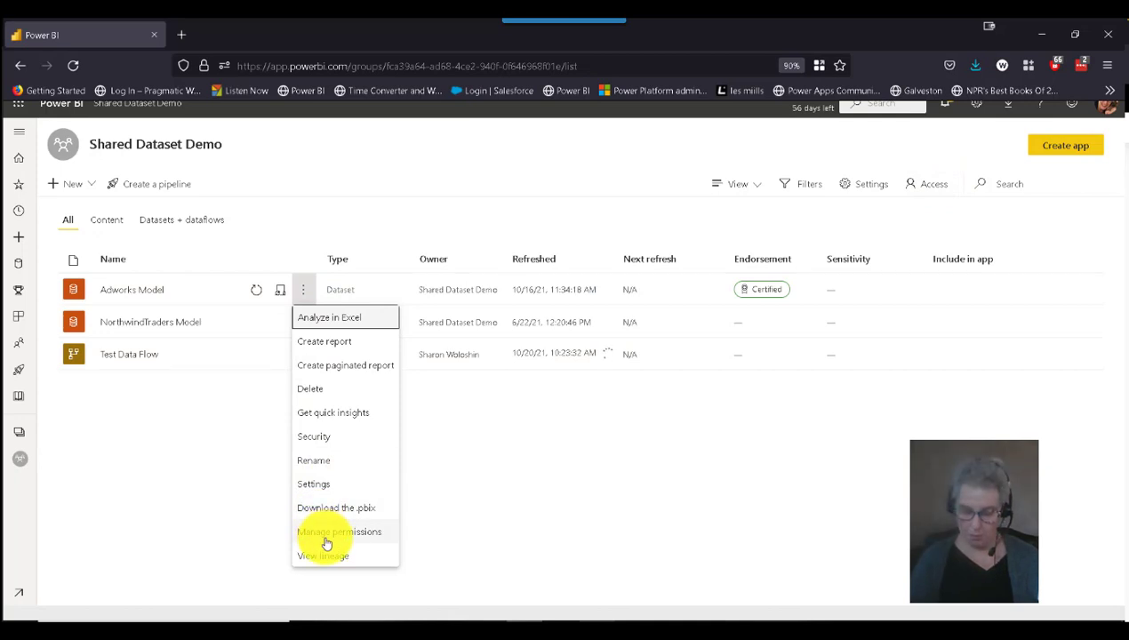
left_click(173, 531)
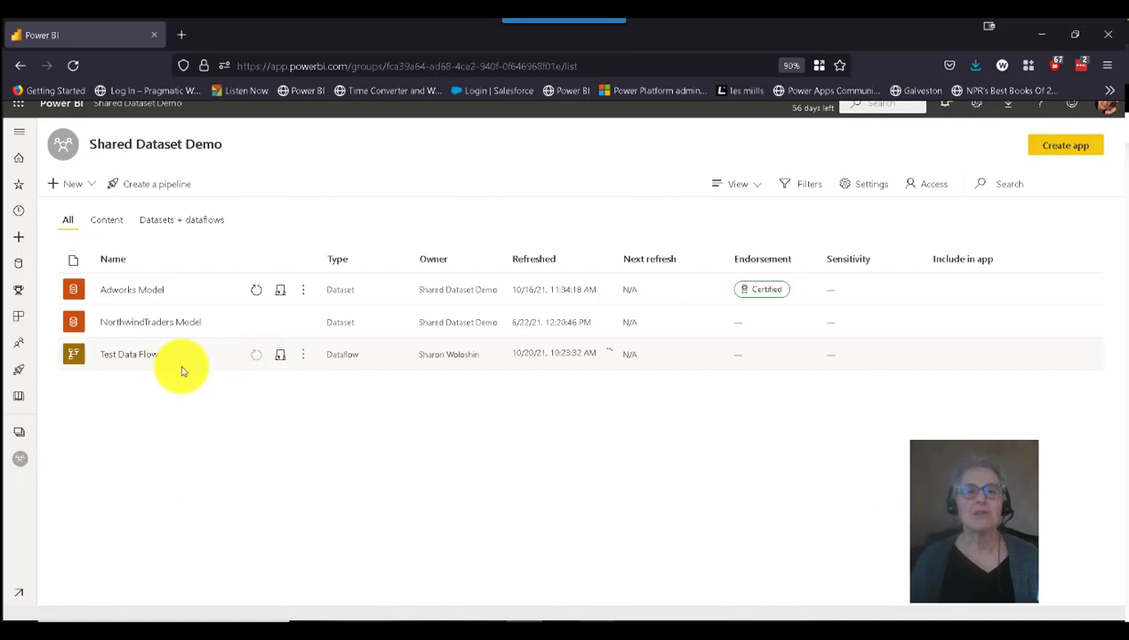
left_click(303, 355)
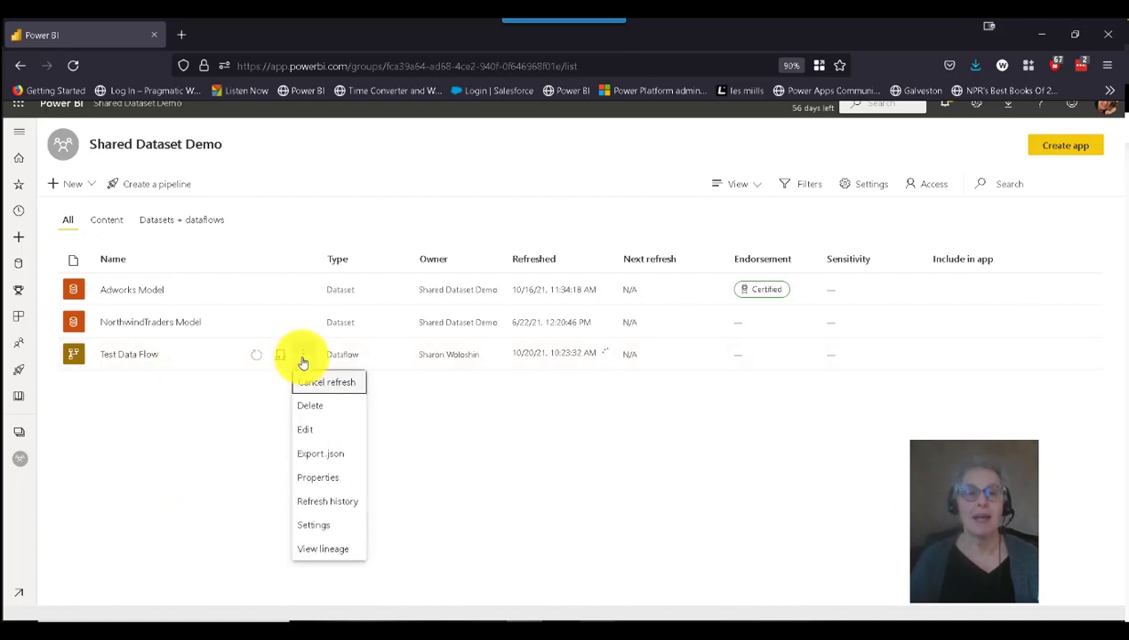
left_click(938, 189)
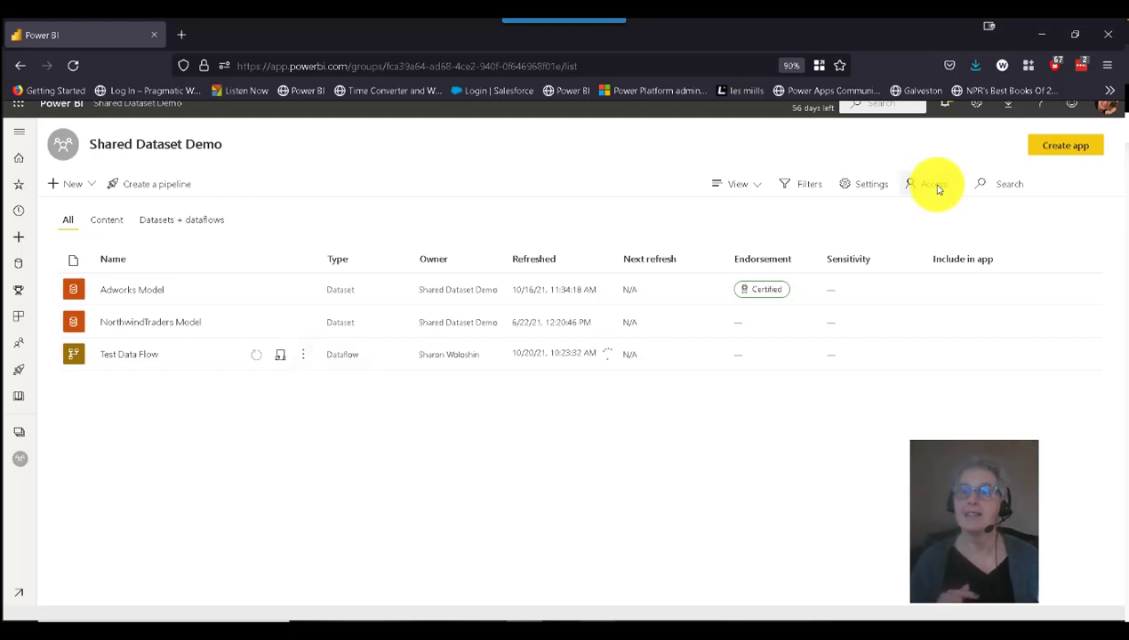
left_click(939, 187)
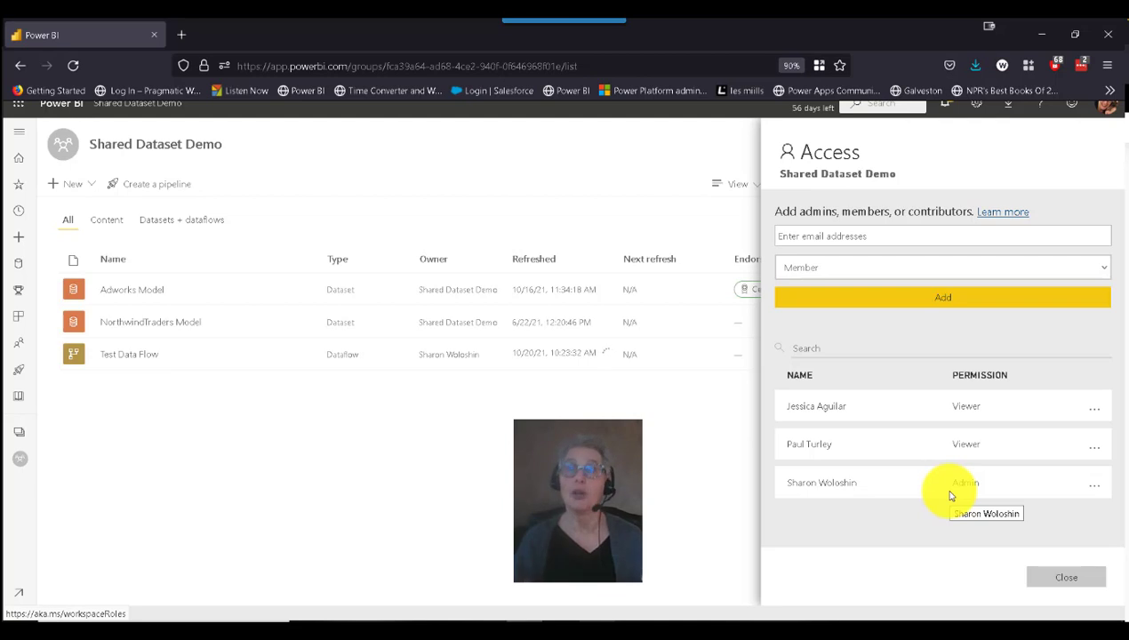
left_click(1065, 577)
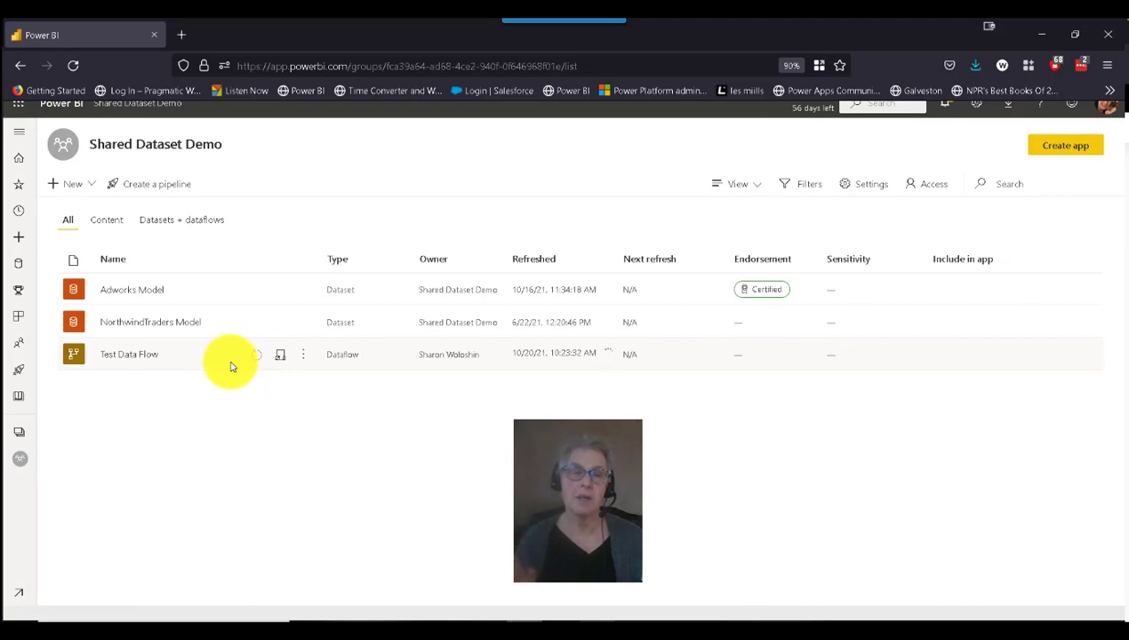
Review the tables inside Test Data Flow and the options the workspace offers for it, including Export .json
left_click(129, 357)
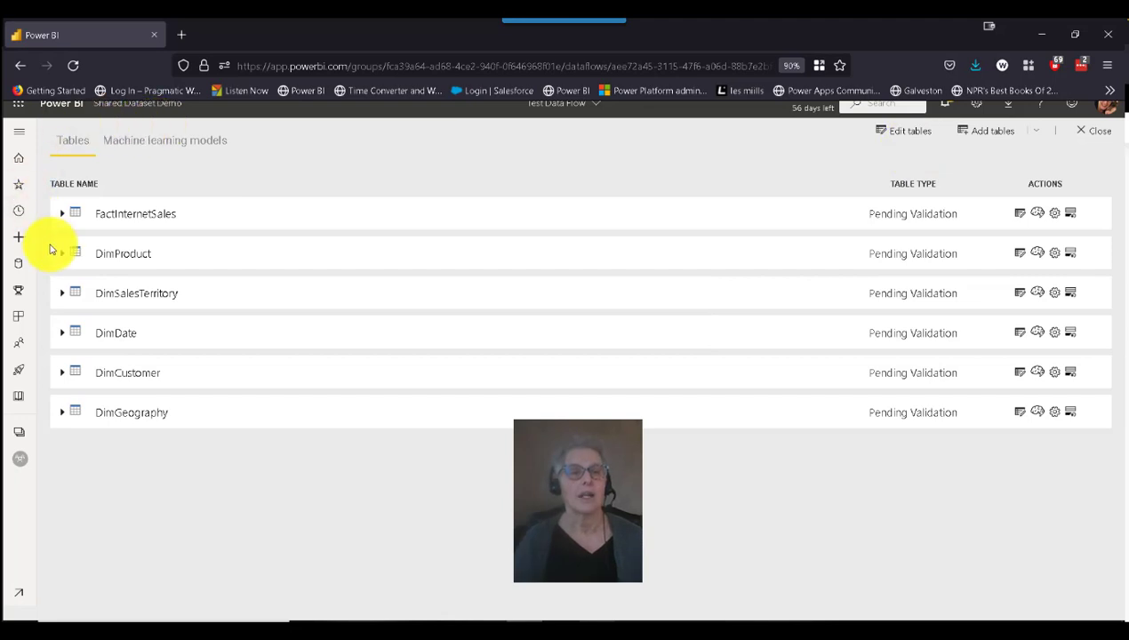
left_click(18, 67)
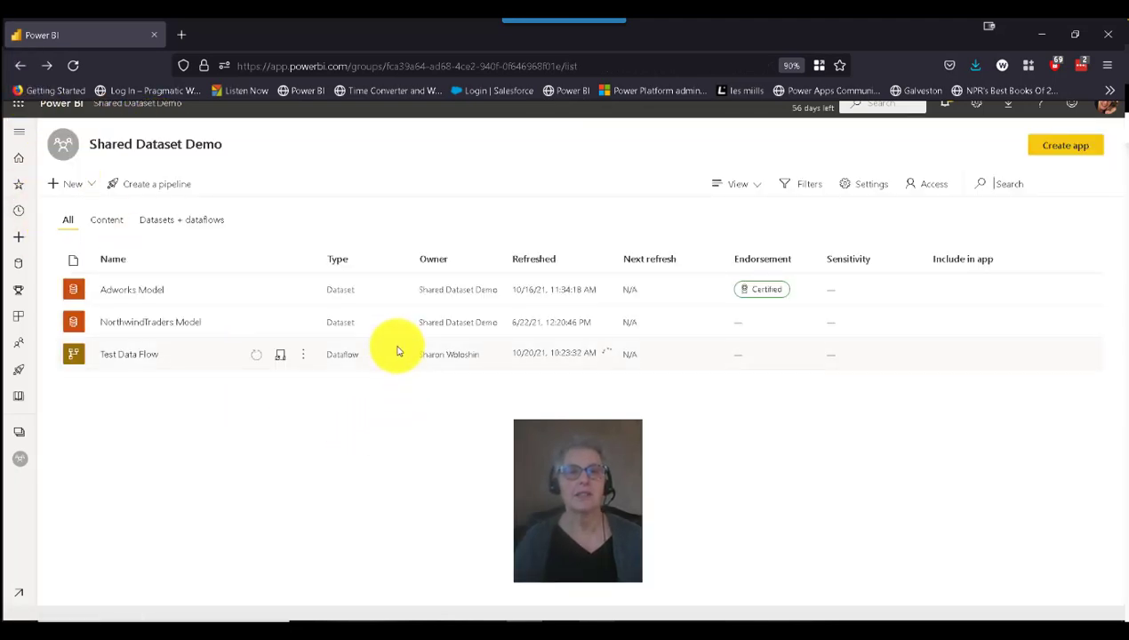
left_click(303, 354)
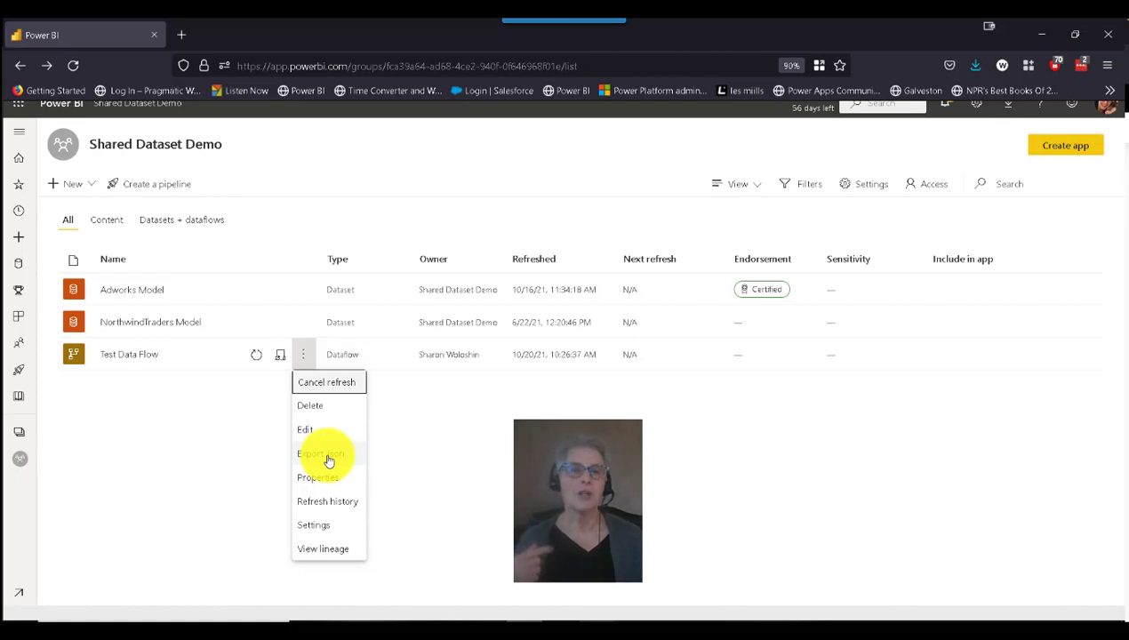
Examine the Import Model option for starting a new dataflow, and return to the workspace without creating one
left_click(89, 184)
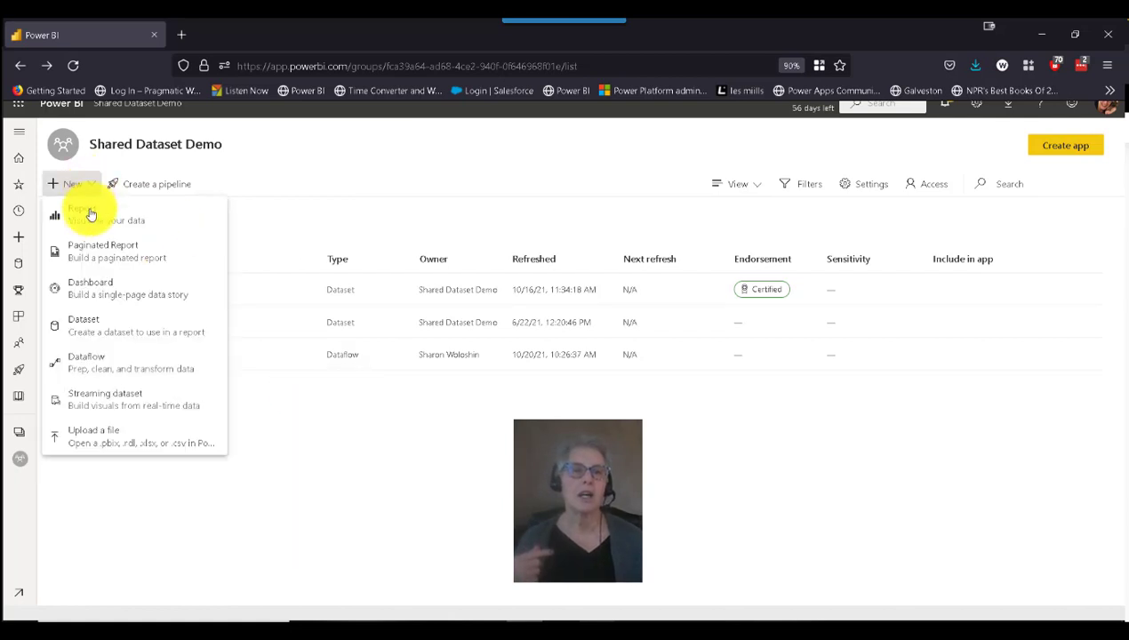
left_click(101, 372)
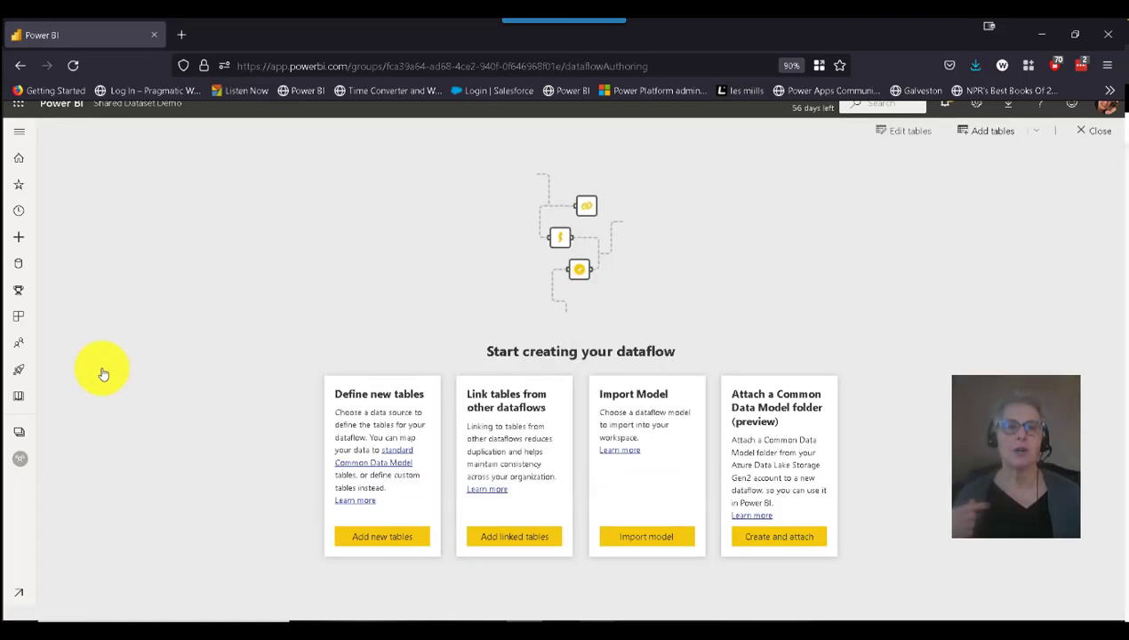
left_click(657, 540)
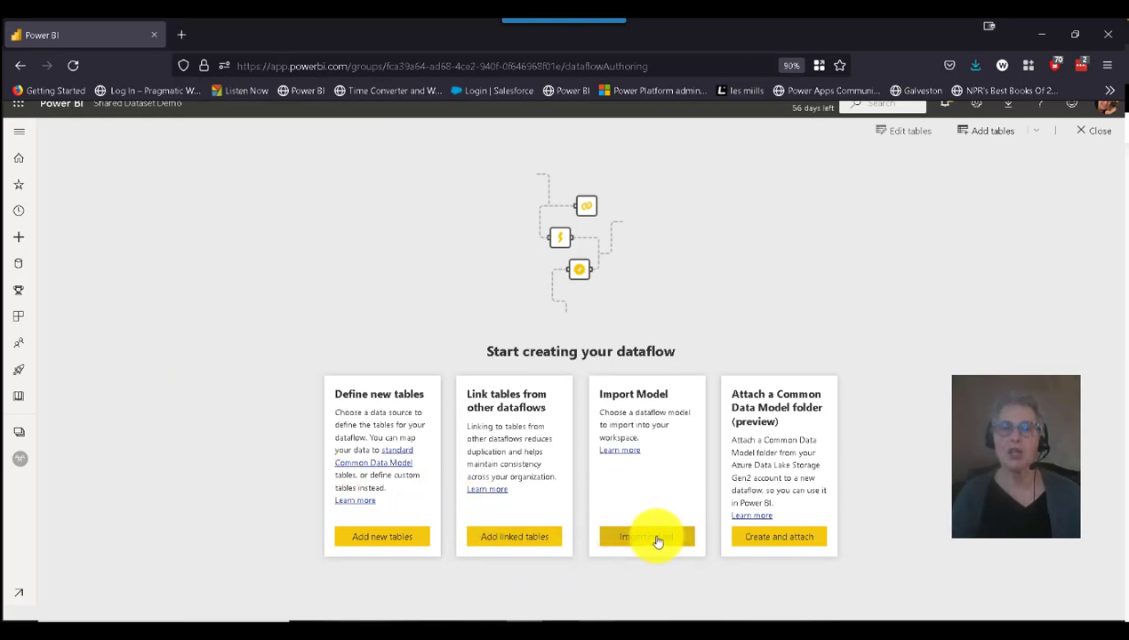
left_click(18, 69)
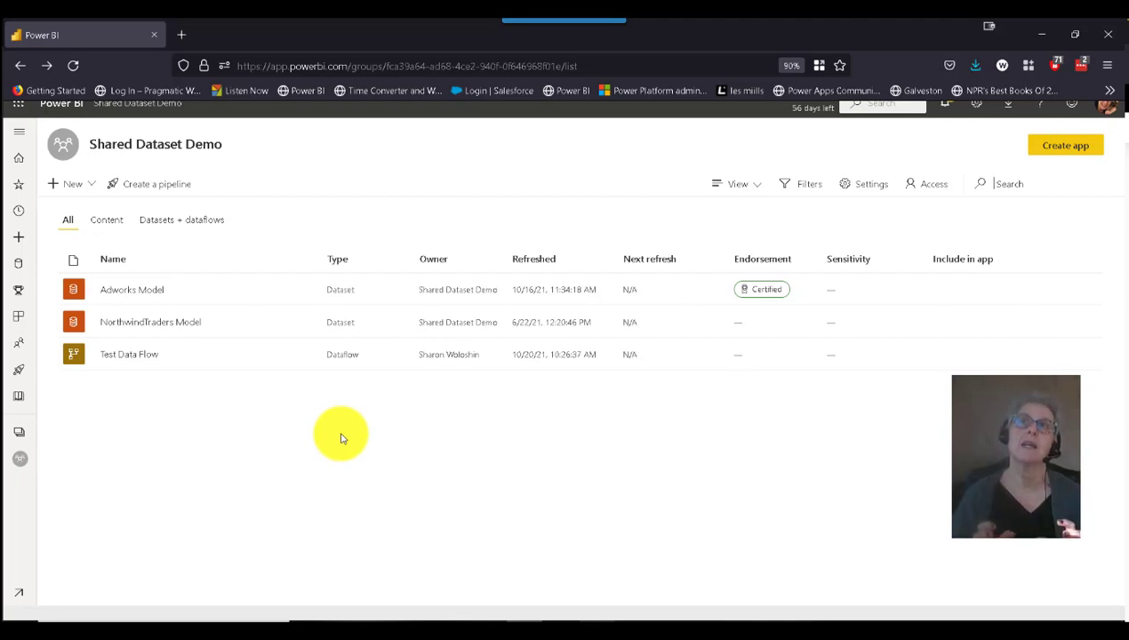
Open the settings of Test Data Flow and check its refresh history
left_click(303, 358)
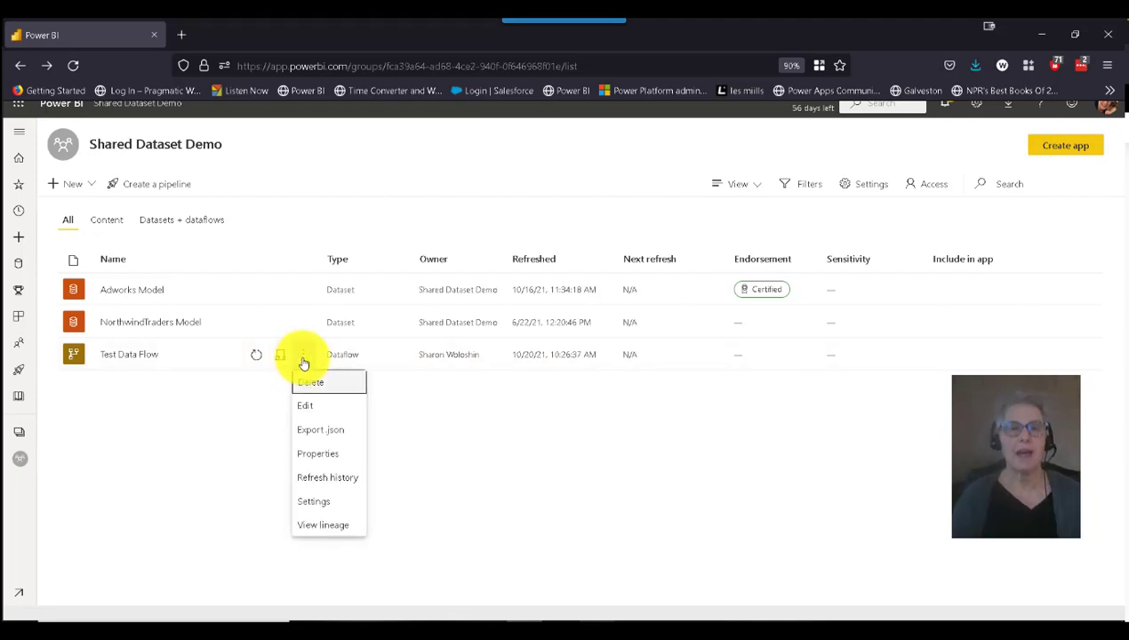
left_click(321, 503)
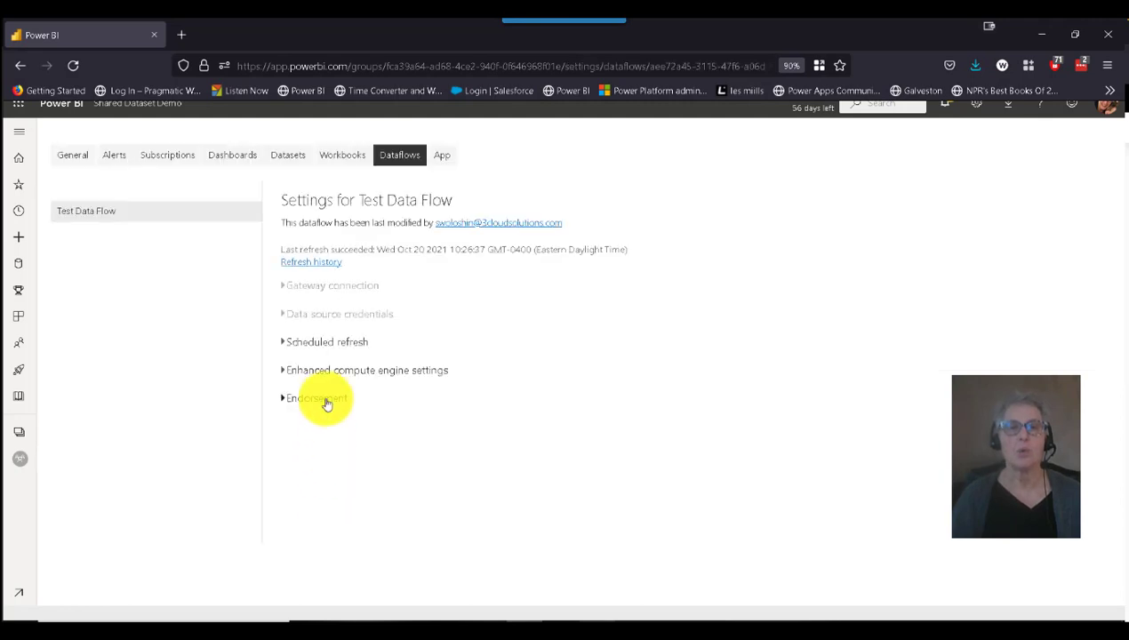
left_click(311, 263)
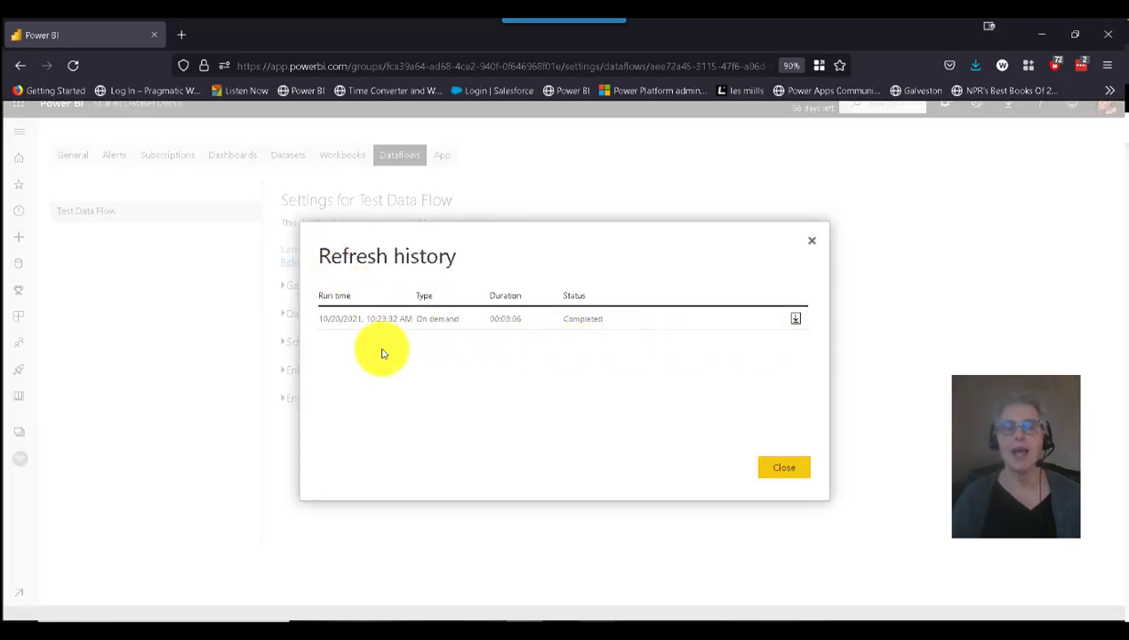
left_click(769, 472)
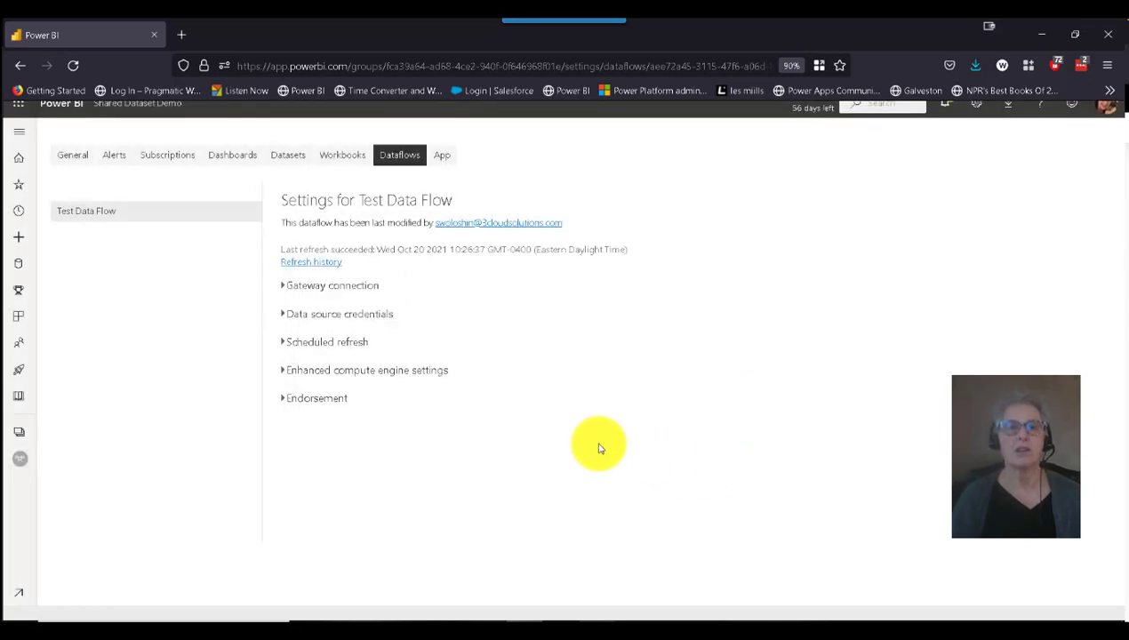
Review the data source credentials, scheduled refresh, enhanced compute engine and endorsement settings of Test Data Flow
left_click(284, 320)
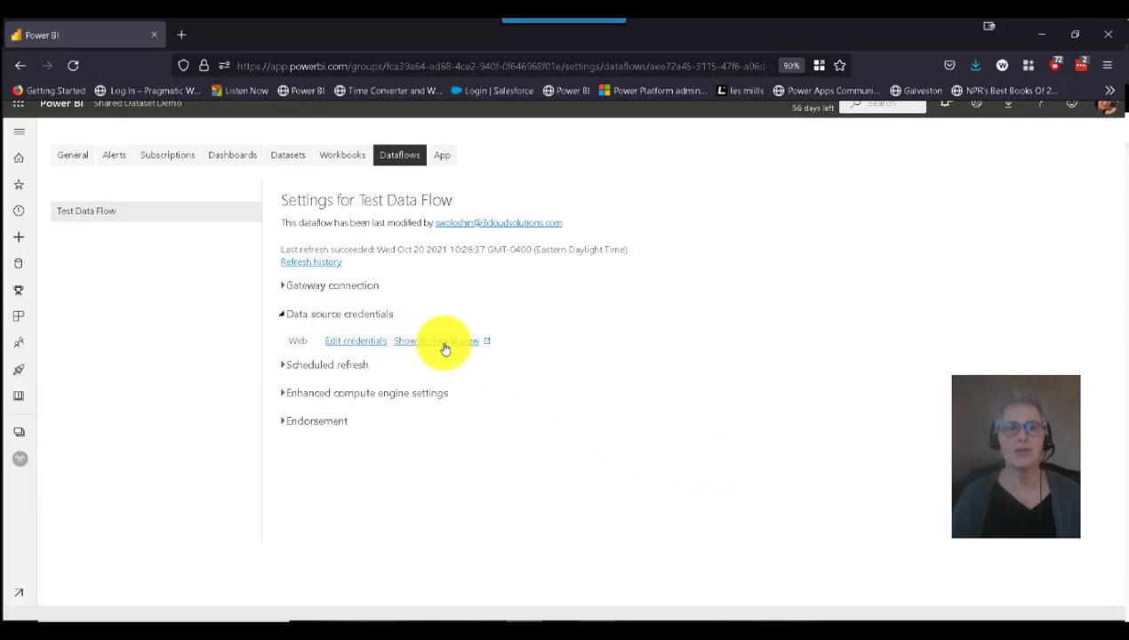
left_click(284, 365)
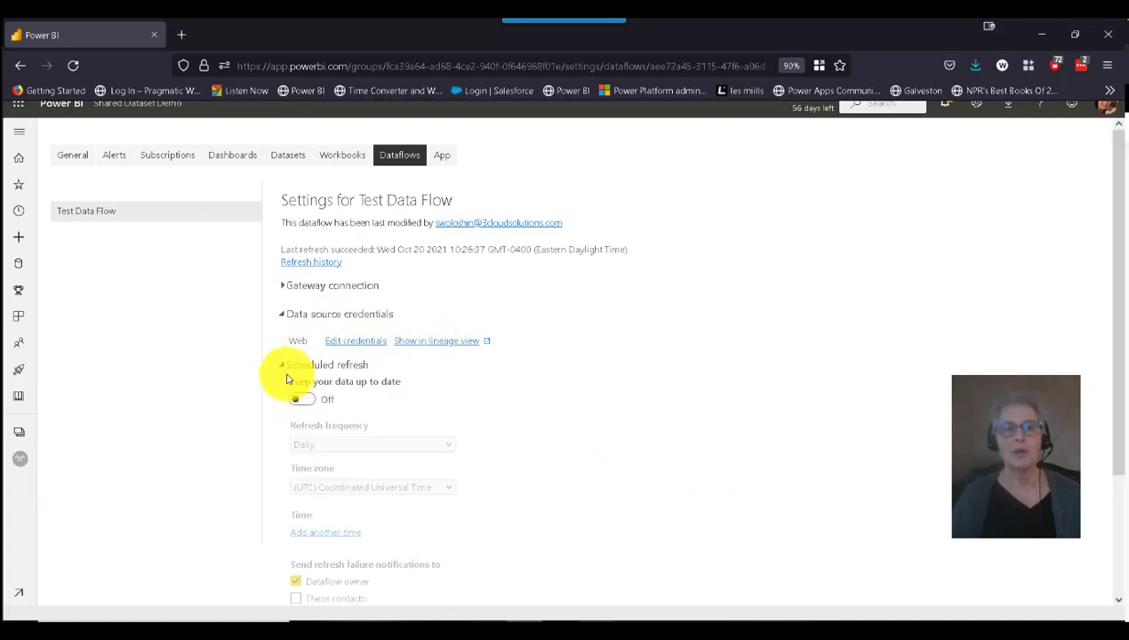
left_click(282, 367)
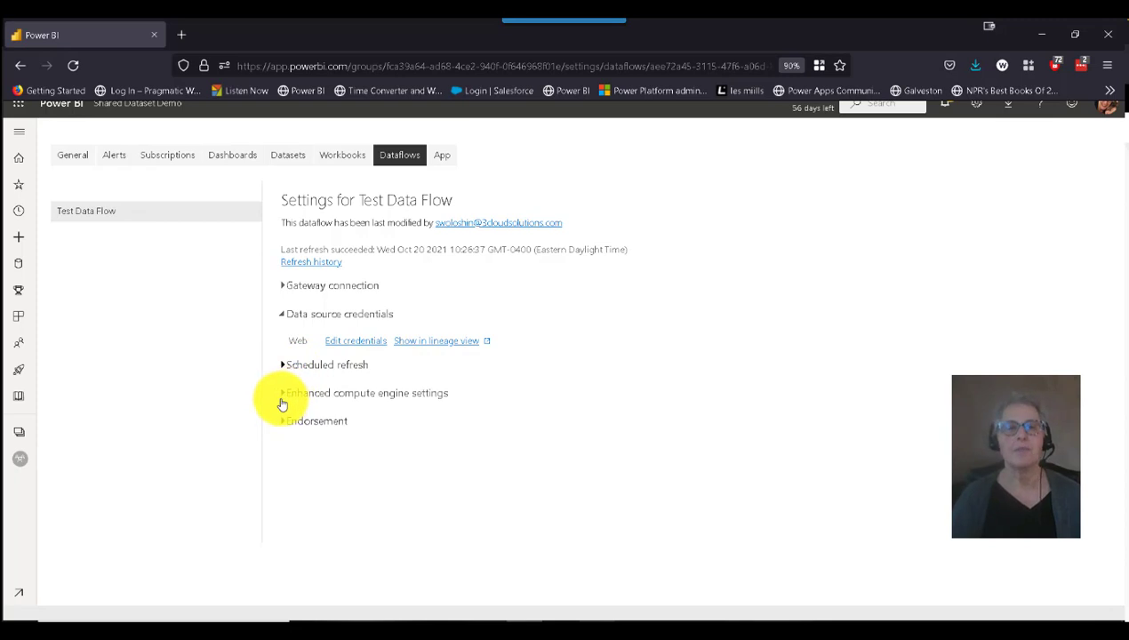
left_click(282, 393)
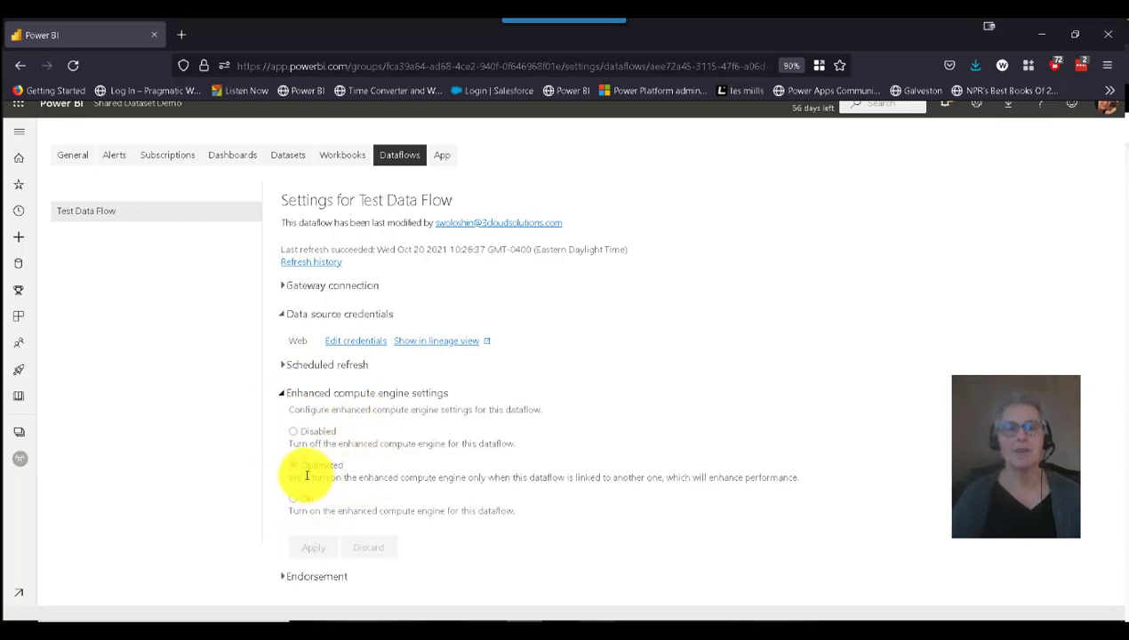
left_click(284, 393)
left_click(283, 423)
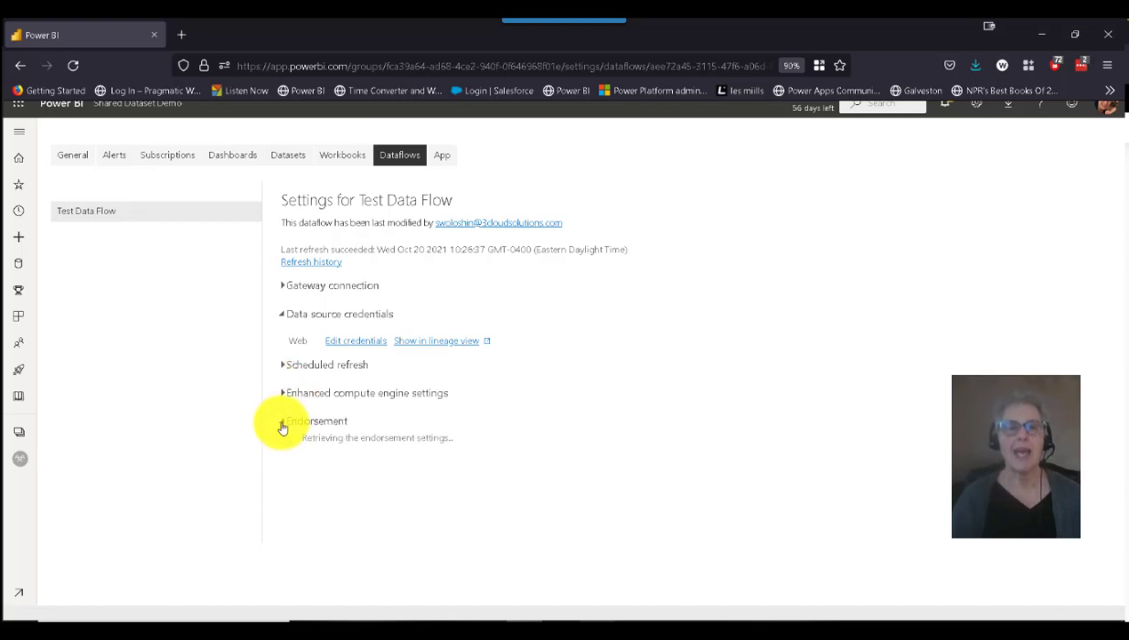